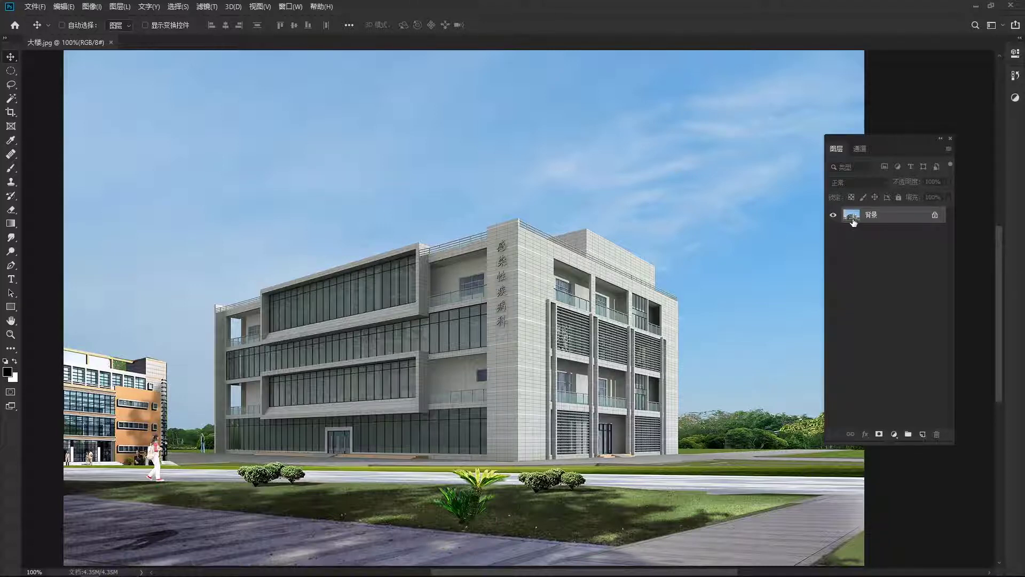
Duplicate the 大楼.jpg Background layer as Layer 1 and open the Filter menu.
{"action": "key", "text": "ctrl+j"}
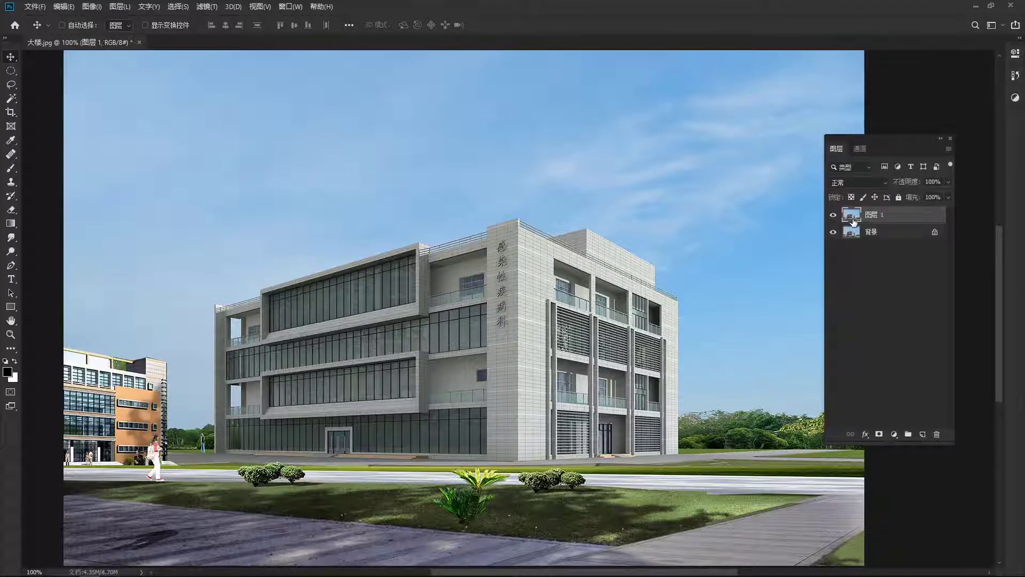
{"action": "left_click", "coordinate": [208, 11]}
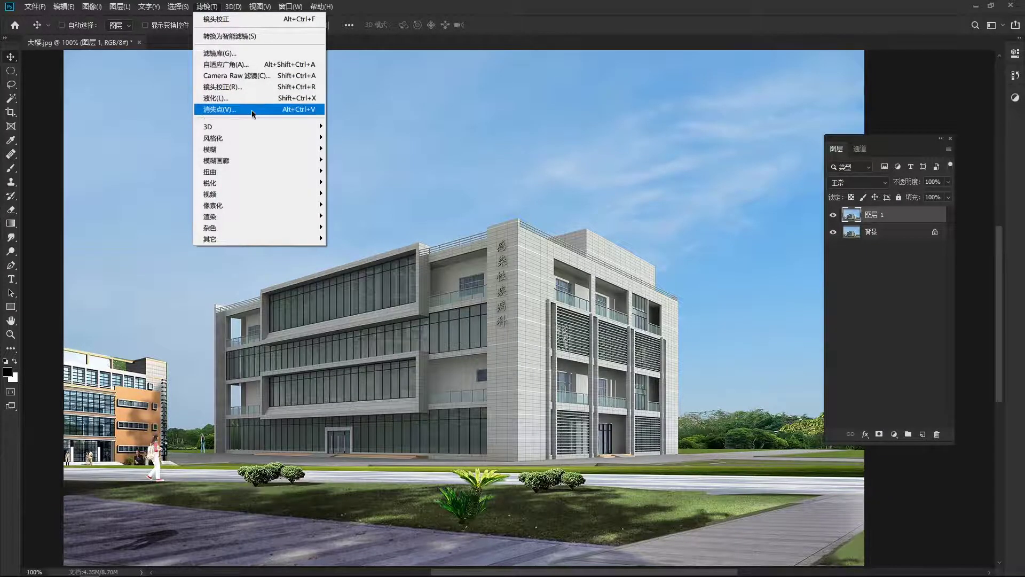
Launch Vanishing Point and place plane nodes at the left roof corner, deleting two misplaced ones.
{"action": "left_click", "coordinate": [248, 111]}
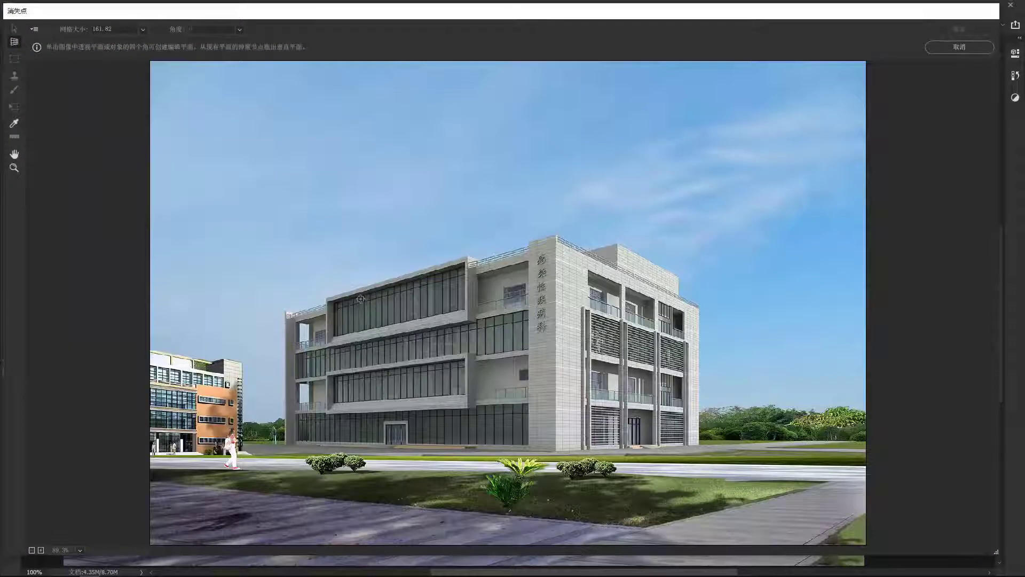
{"action": "left_click", "coordinate": [289, 313]}
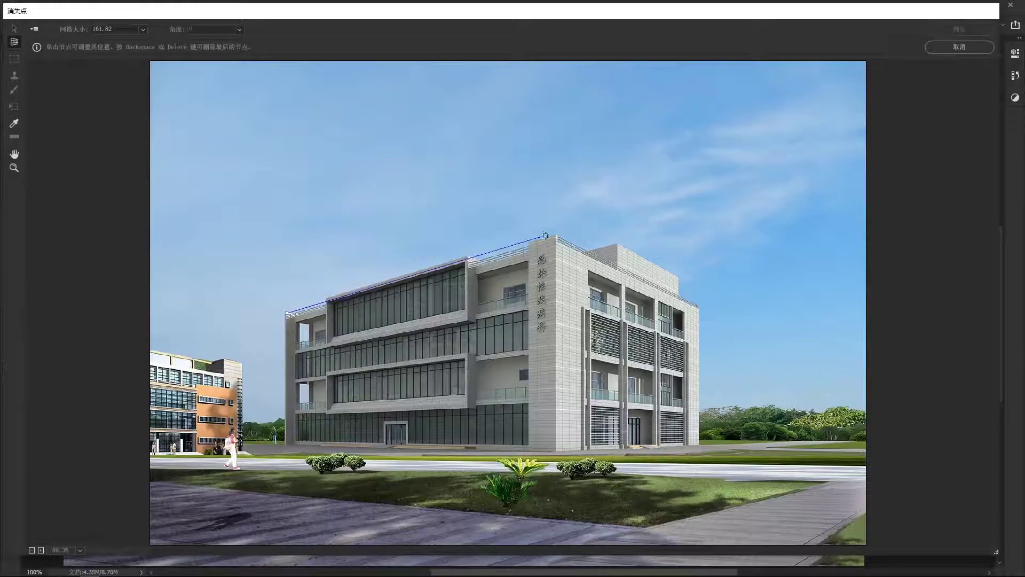
{"action": "left_click", "coordinate": [555, 236]}
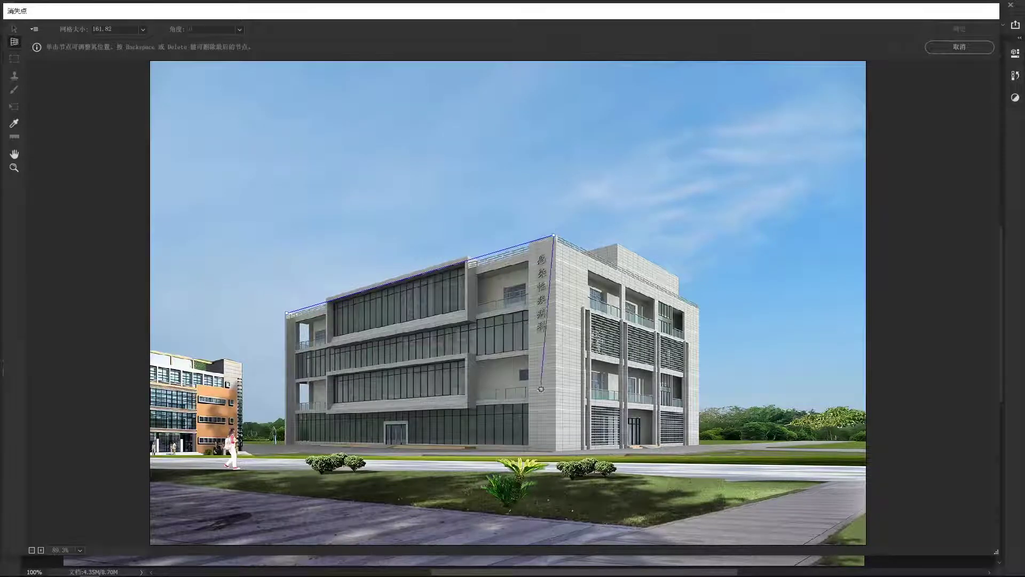
{"action": "left_click", "coordinate": [556, 452]}
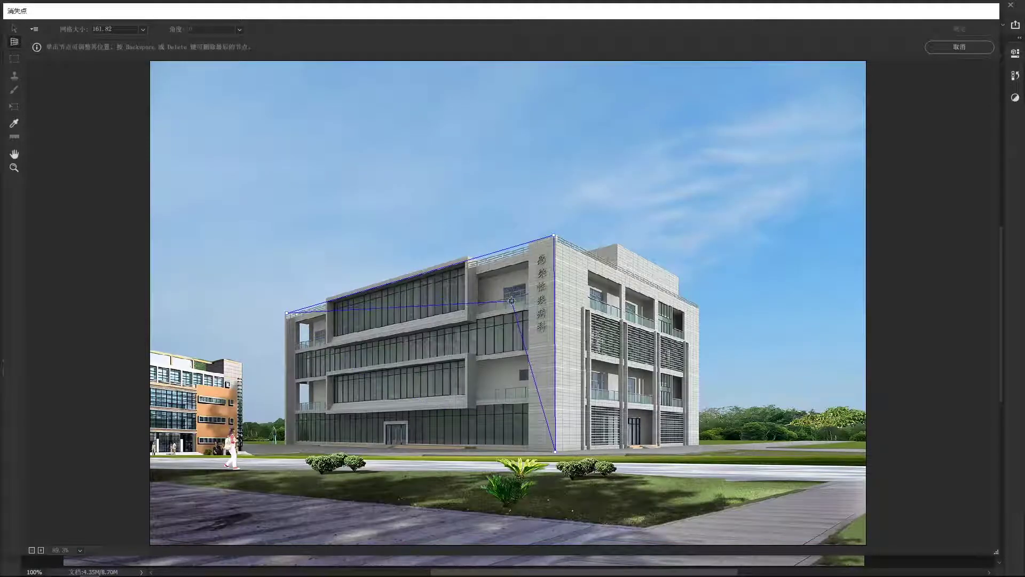
{"action": "key", "text": "BackSpace"}
{"action": "key", "text": "BackSpace"}
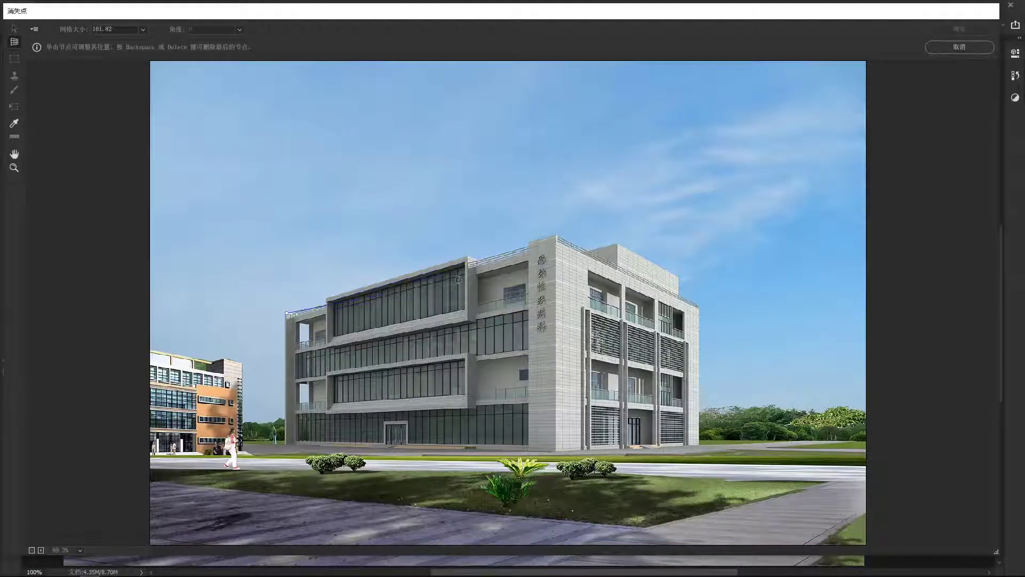
Complete the left facade plane with corners at the roof top, building base and bottom-left.
{"action": "left_click", "coordinate": [555, 236]}
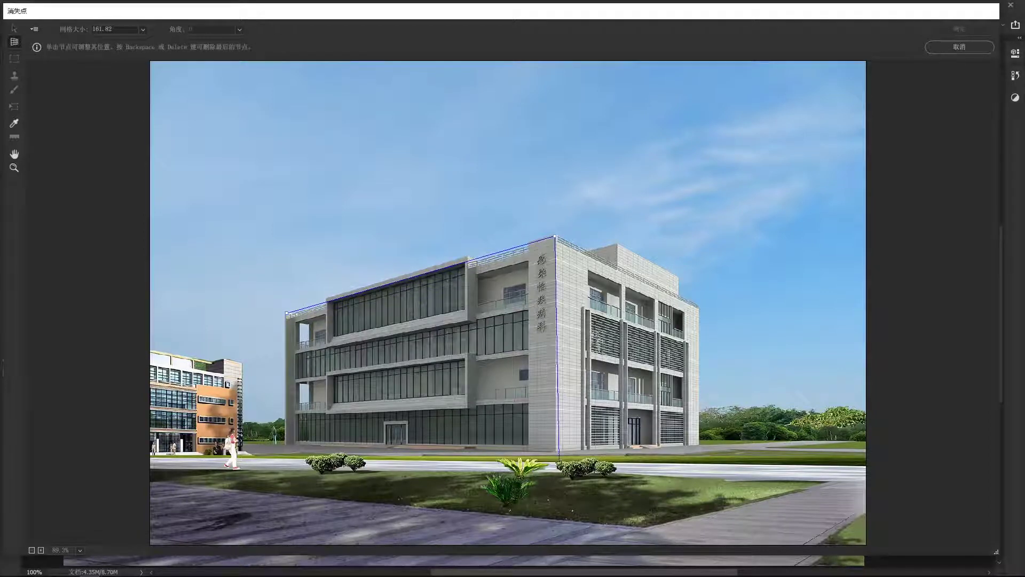
{"action": "left_click", "coordinate": [555, 451]}
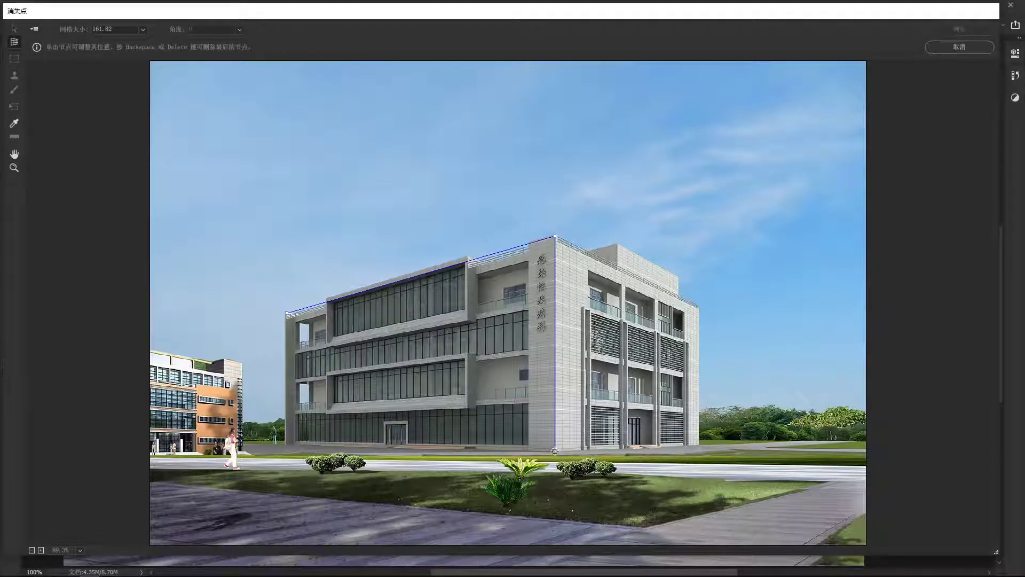
{"action": "left_click", "coordinate": [285, 444]}
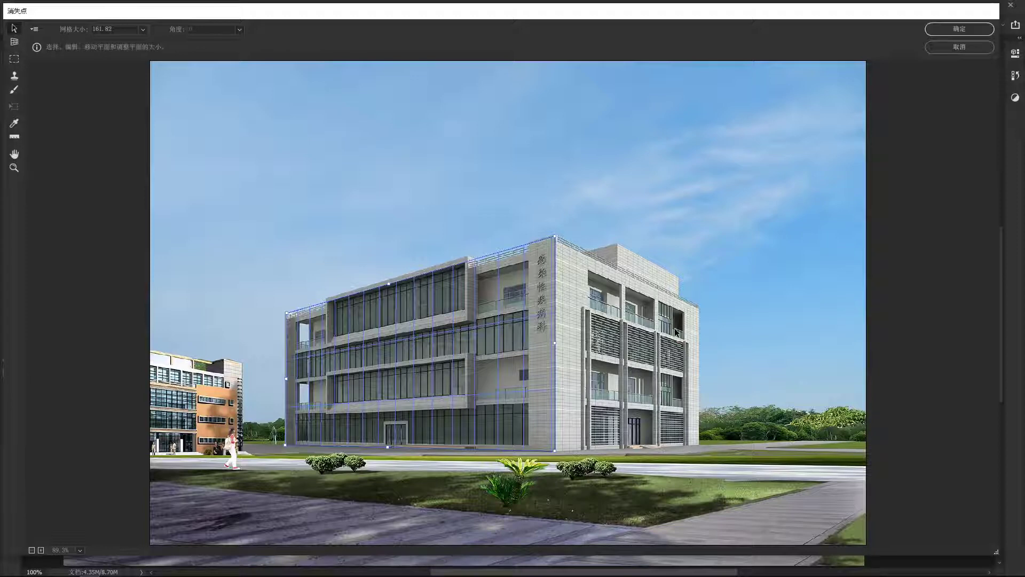
Pull a perpendicular plane onto the right facade and align its top and bottom corners.
{"action": "left_click", "coordinate": [14, 42]}
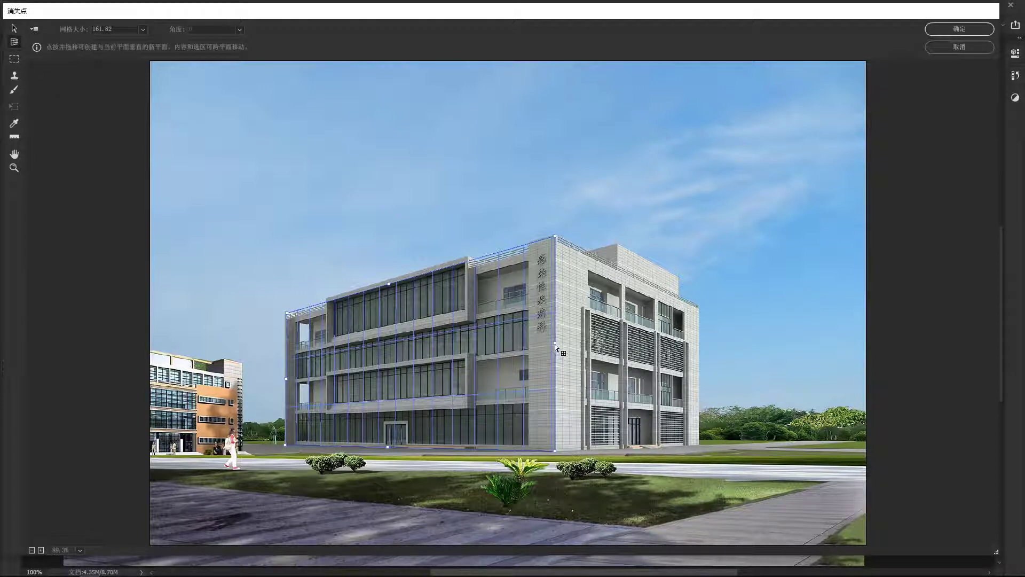
{"action": "left_click_drag", "start_coordinate": [555, 344], "coordinate": [698, 347]}
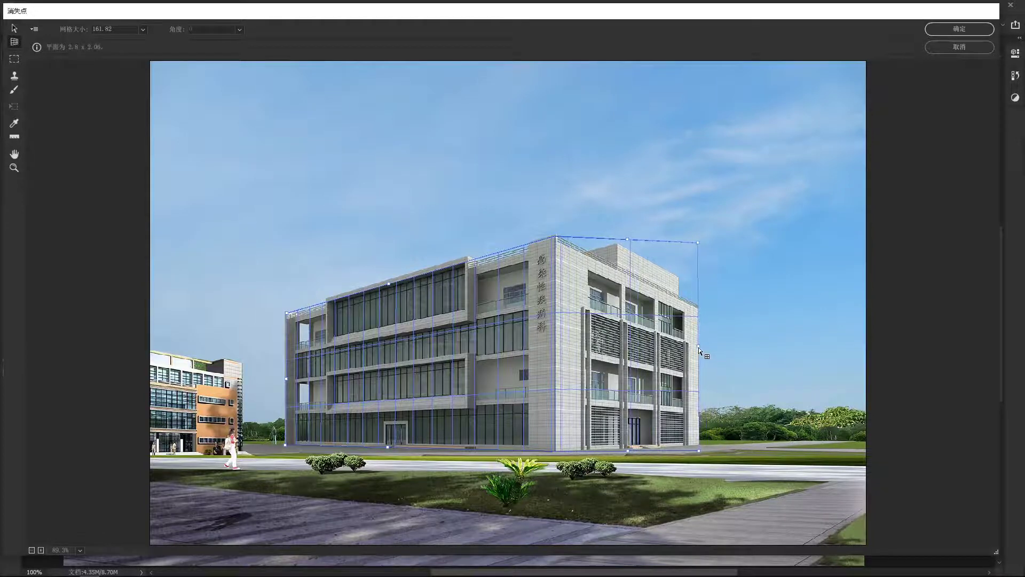
{"action": "left_click_drag", "start_coordinate": [698, 243], "coordinate": [698, 308]}
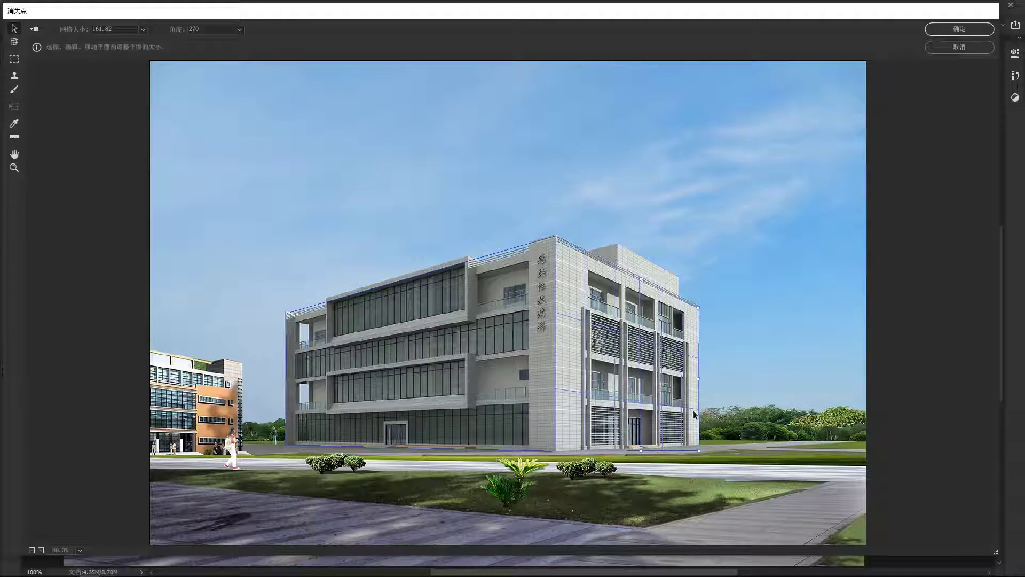
{"action": "left_click_drag", "start_coordinate": [700, 453], "coordinate": [699, 444]}
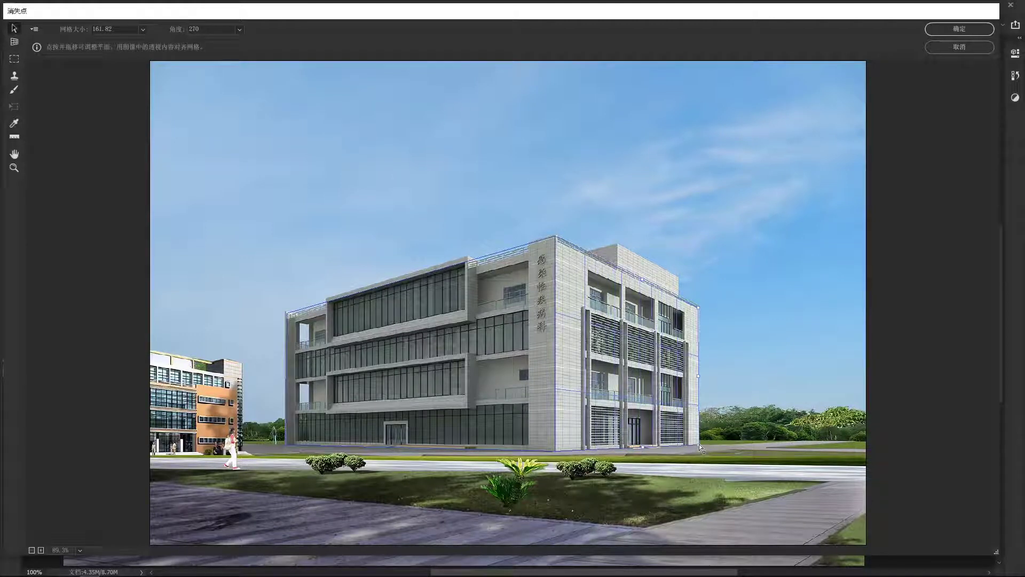
{"action": "left_click", "coordinate": [444, 350]}
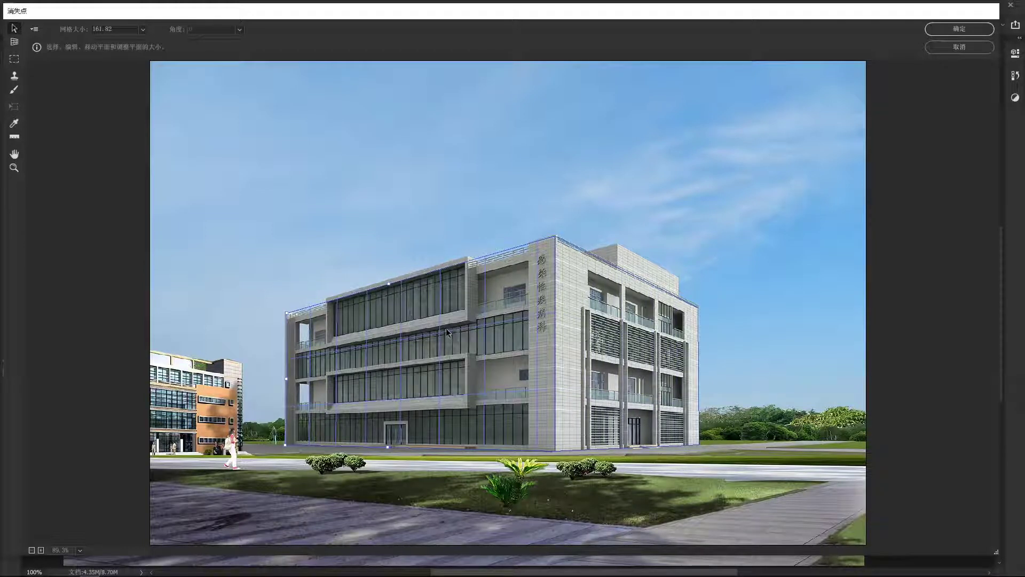
Raise the top edges of both the left and right planes into the sky.
{"action": "left_click_drag", "start_coordinate": [387, 283], "coordinate": [390, 107]}
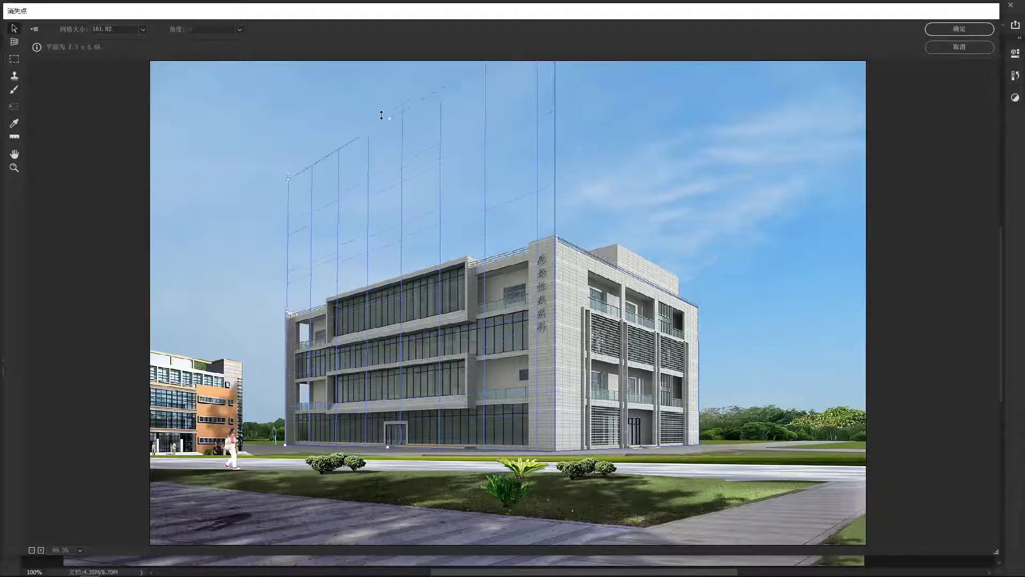
{"action": "left_click", "coordinate": [644, 310]}
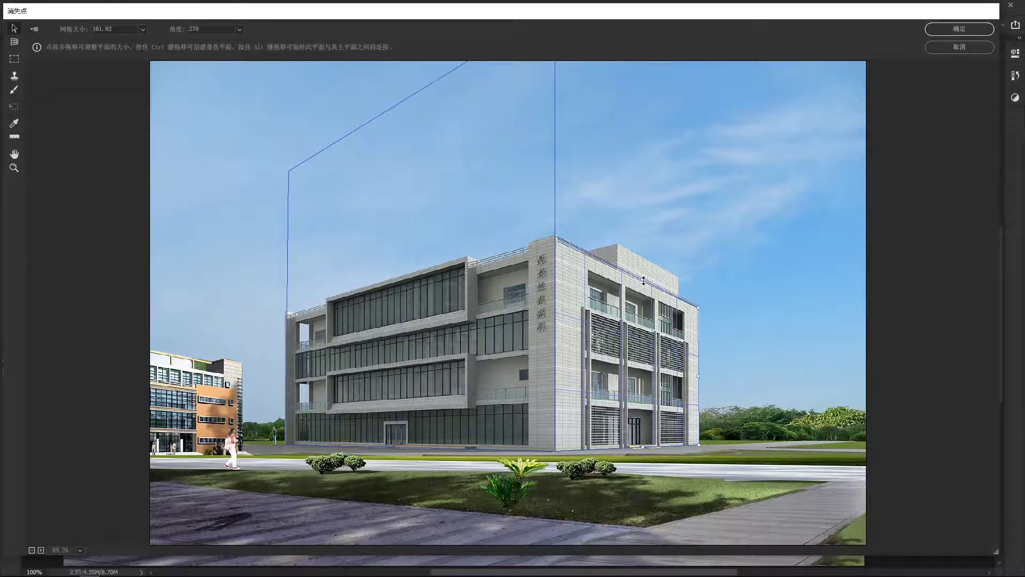
{"action": "left_click_drag", "start_coordinate": [643, 288], "coordinate": [641, 77]}
{"action": "left_click", "coordinate": [434, 296]}
{"action": "left_click_drag", "start_coordinate": [391, 108], "coordinate": [391, 75]}
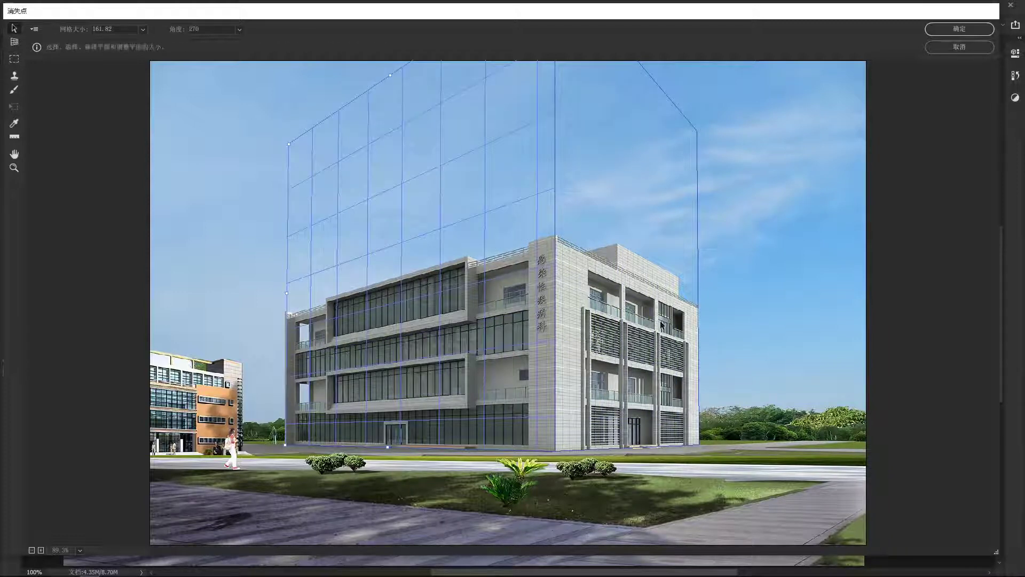
Fine-tune both planes' side edges and bottom corners to fit the facades.
{"action": "left_click_drag", "start_coordinate": [286, 295], "coordinate": [283, 294]}
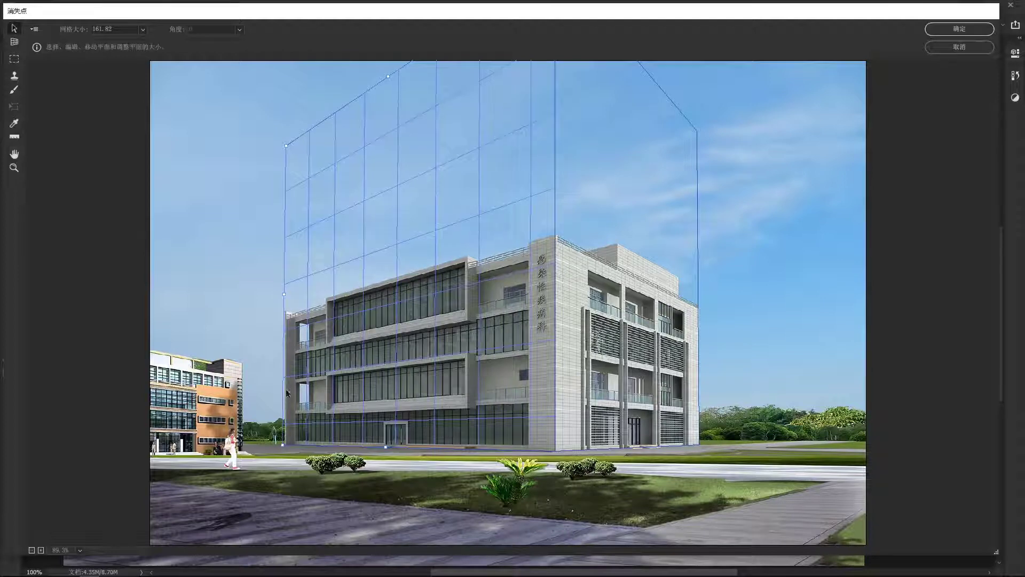
{"action": "left_click_drag", "start_coordinate": [282, 447], "coordinate": [284, 446]}
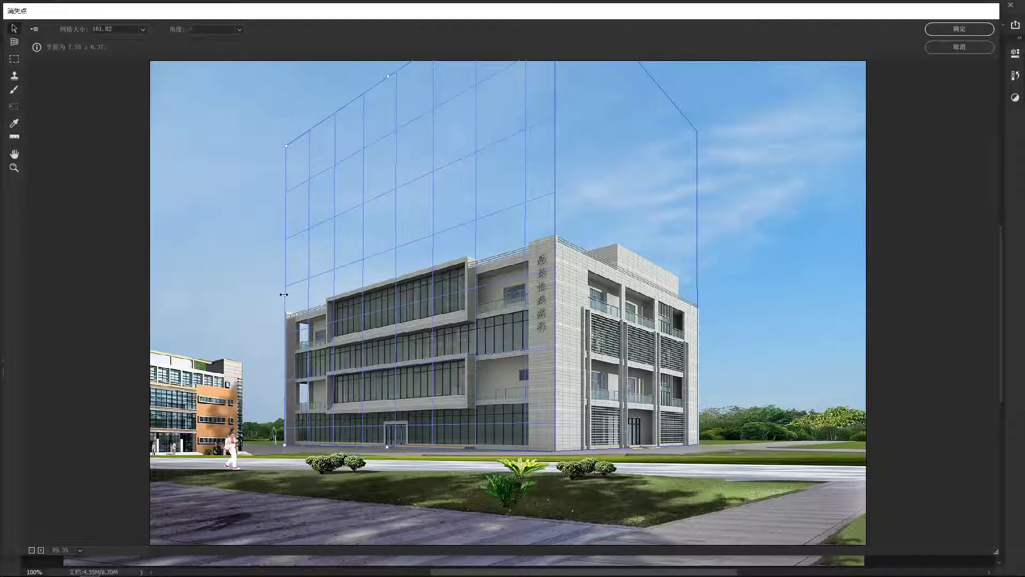
{"action": "left_click_drag", "start_coordinate": [285, 294], "coordinate": [285, 294]}
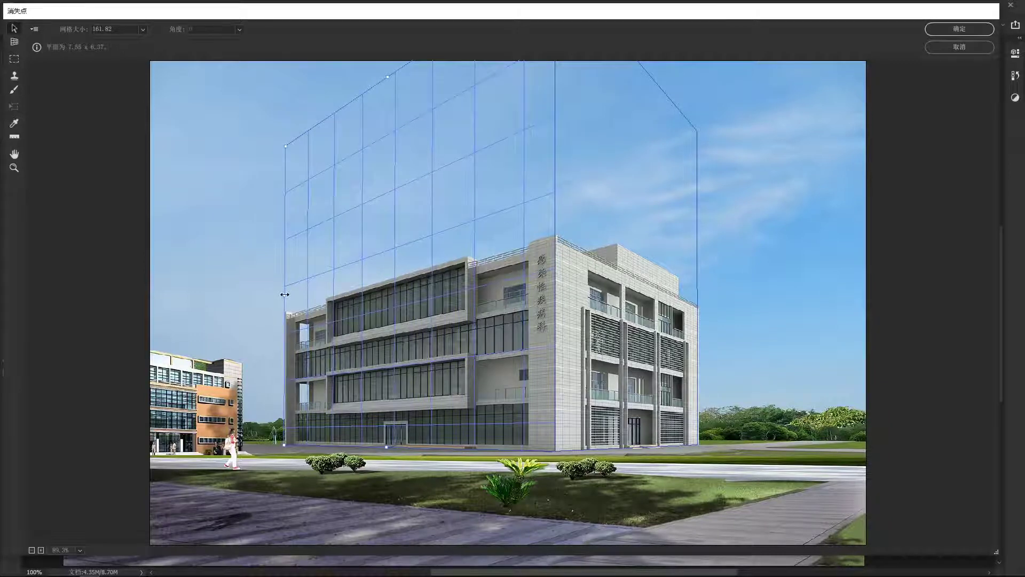
{"action": "left_click", "coordinate": [671, 317]}
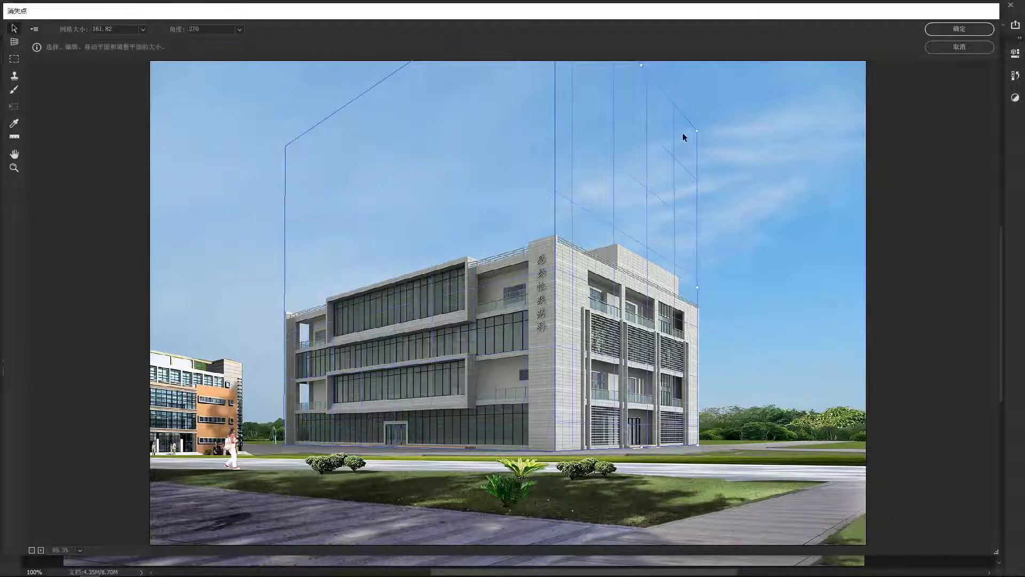
{"action": "left_click_drag", "start_coordinate": [697, 130], "coordinate": [703, 130]}
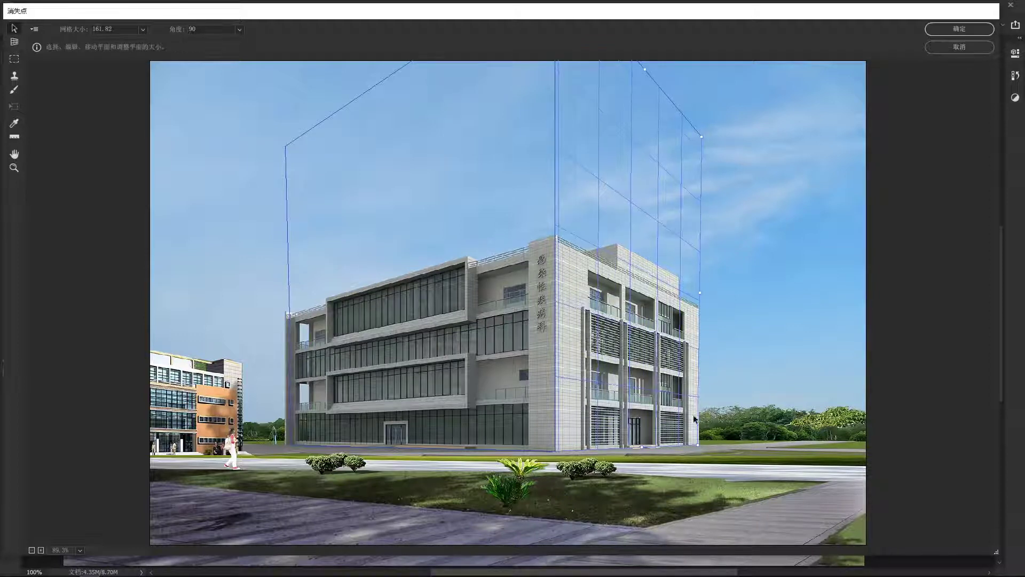
{"action": "left_click_drag", "start_coordinate": [697, 446], "coordinate": [699, 445]}
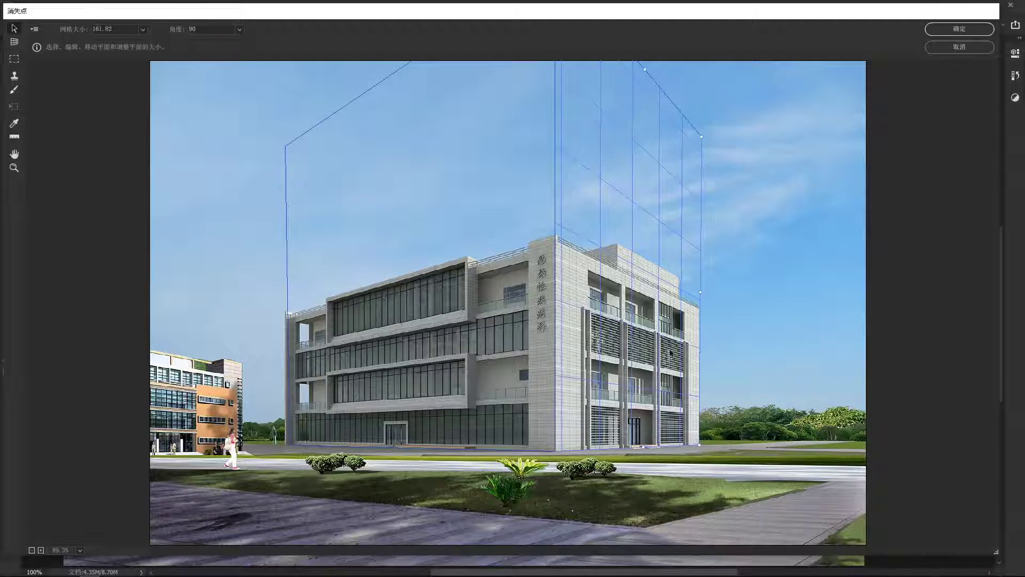
{"action": "left_click", "coordinate": [346, 296]}
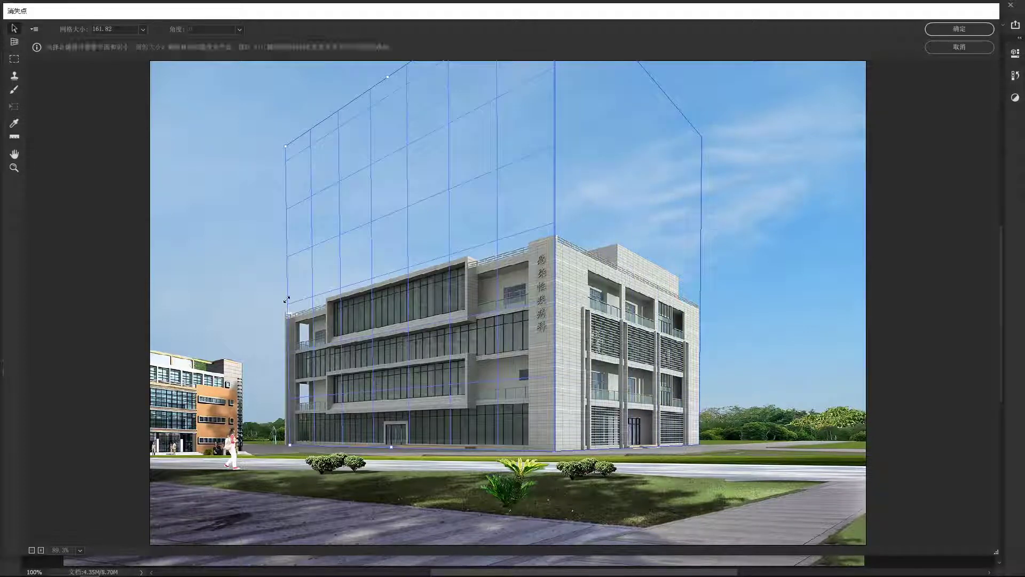
{"action": "left_click_drag", "start_coordinate": [288, 296], "coordinate": [283, 297]}
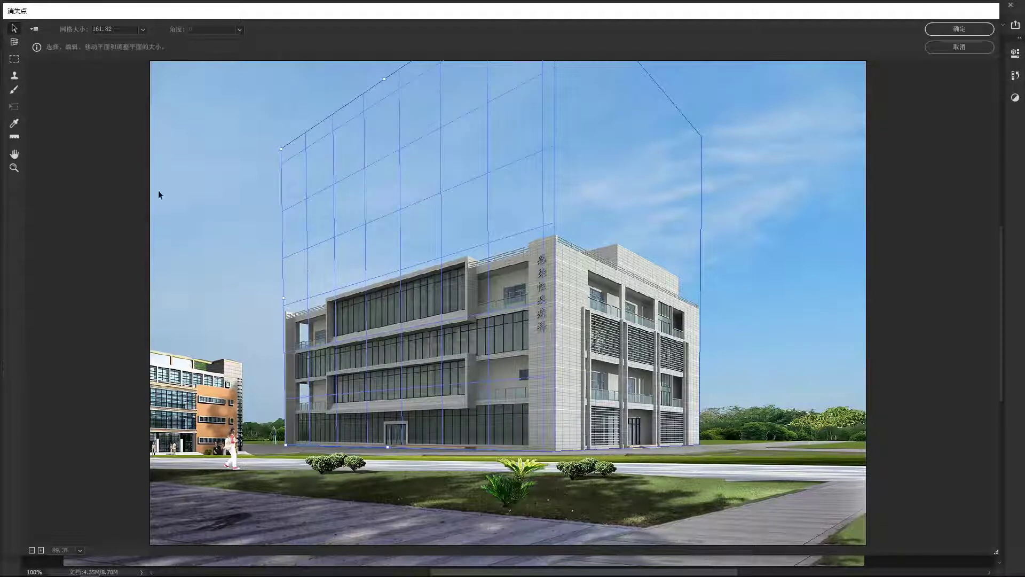
Try a perspective marquee on the left facade's upper floors, then clear it.
{"action": "left_click", "coordinate": [15, 59]}
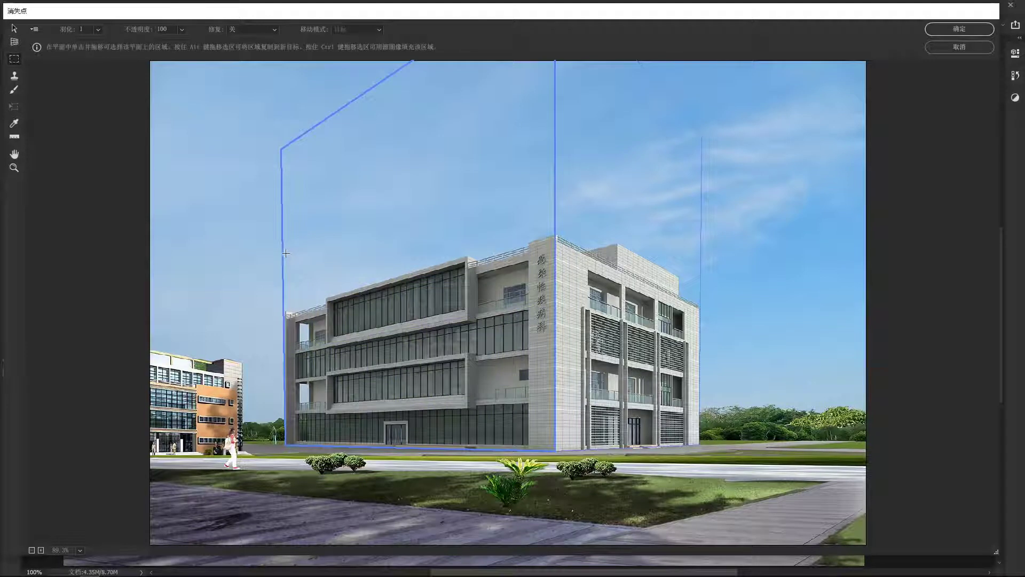
{"action": "mouse_move", "coordinate": [286, 253]}
{"action": "left_mouse_down"}
{"action": "mouse_move", "coordinate": [499, 370]}
{"action": "mouse_move", "coordinate": [487, 374]}
{"action": "left_mouse_up"}
{"action": "key", "text": "c"}
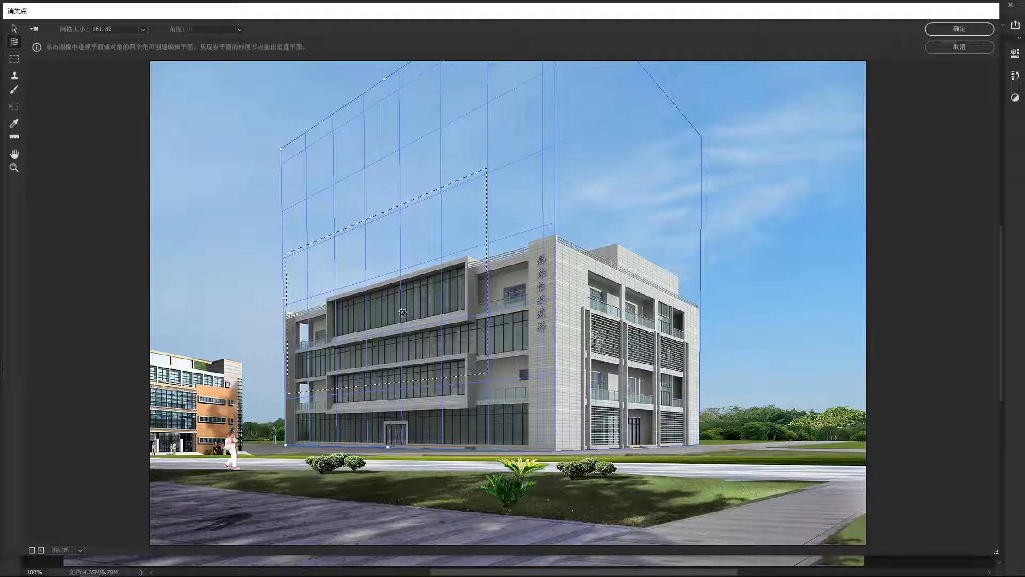
{"action": "key", "text": "ctrl+d"}
Marquee the upper floors across both facades and refine the selection's bottom edge.
{"action": "left_click", "coordinate": [14, 58]}
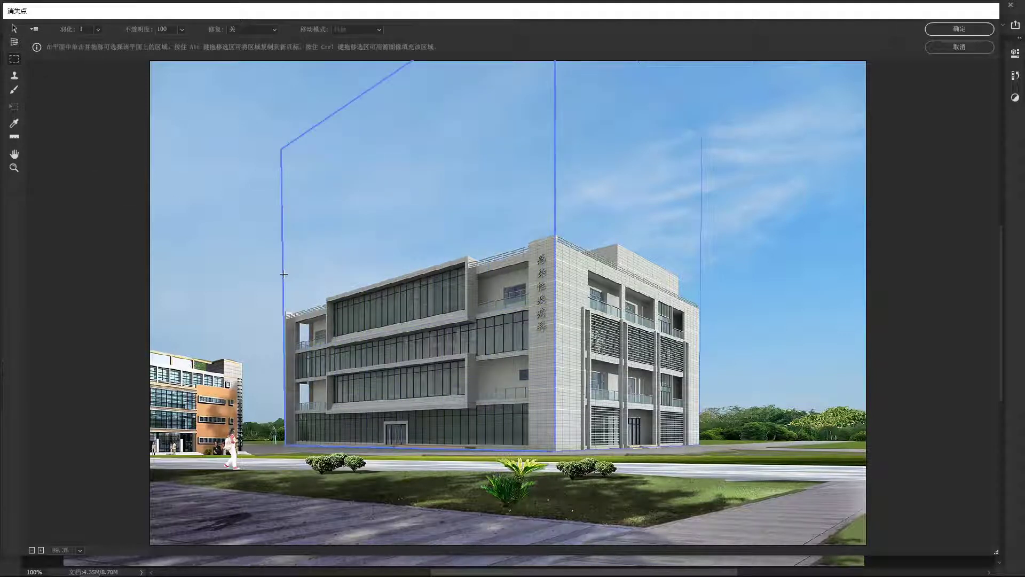
{"action": "mouse_move", "coordinate": [284, 274]}
{"action": "left_mouse_down"}
{"action": "mouse_move", "coordinate": [700, 408]}
{"action": "mouse_move", "coordinate": [703, 379]}
{"action": "left_mouse_up"}
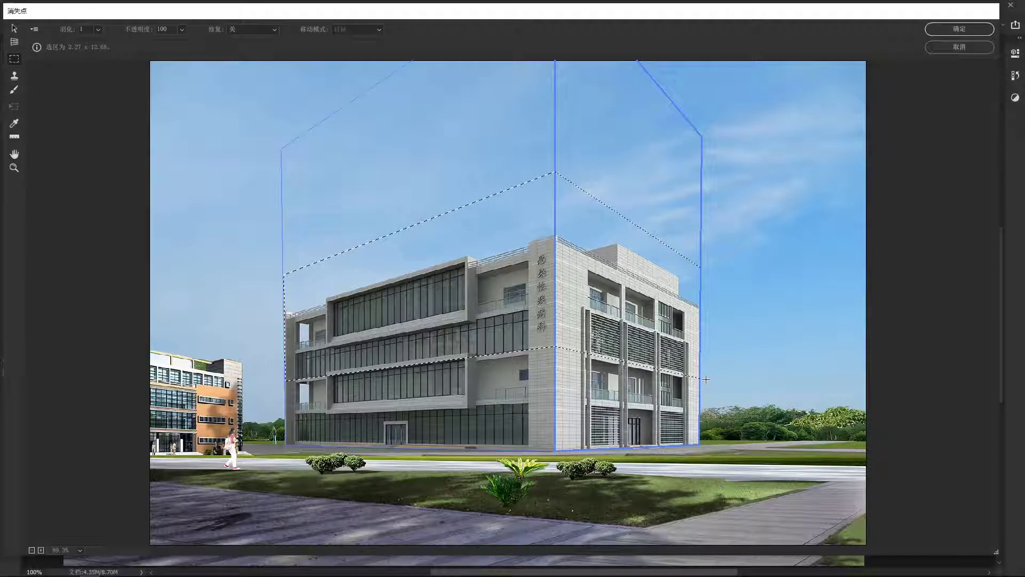
{"action": "left_click_drag", "start_coordinate": [706, 379], "coordinate": [711, 377]}
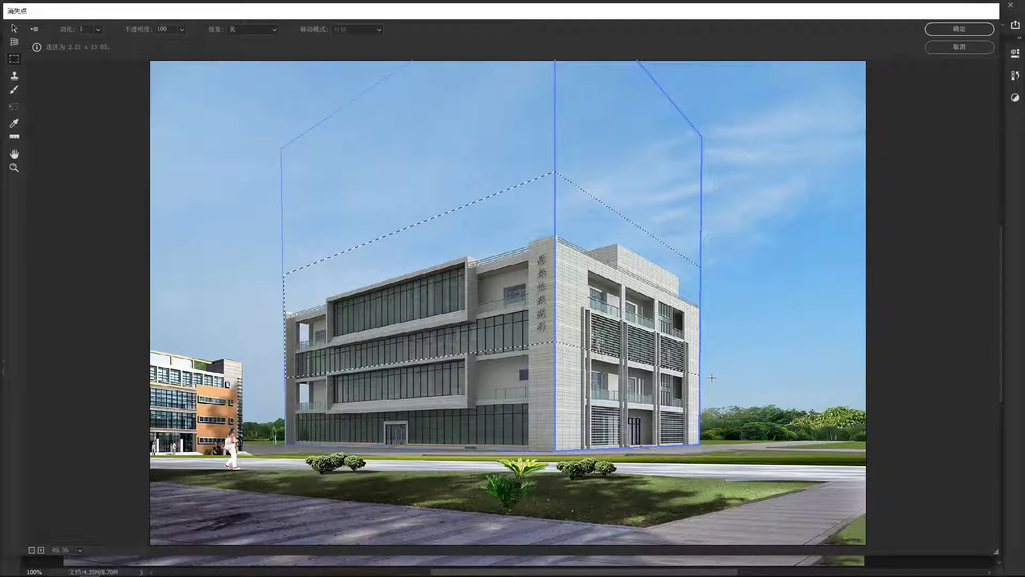
{"action": "left_click_drag", "start_coordinate": [712, 377], "coordinate": [712, 377]}
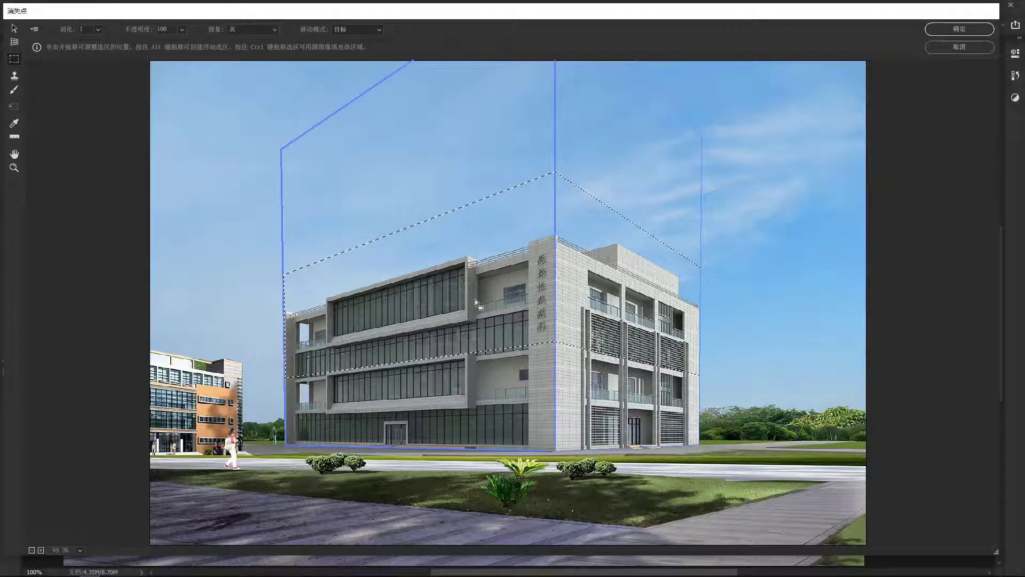
{"action": "key", "text": "alt"}
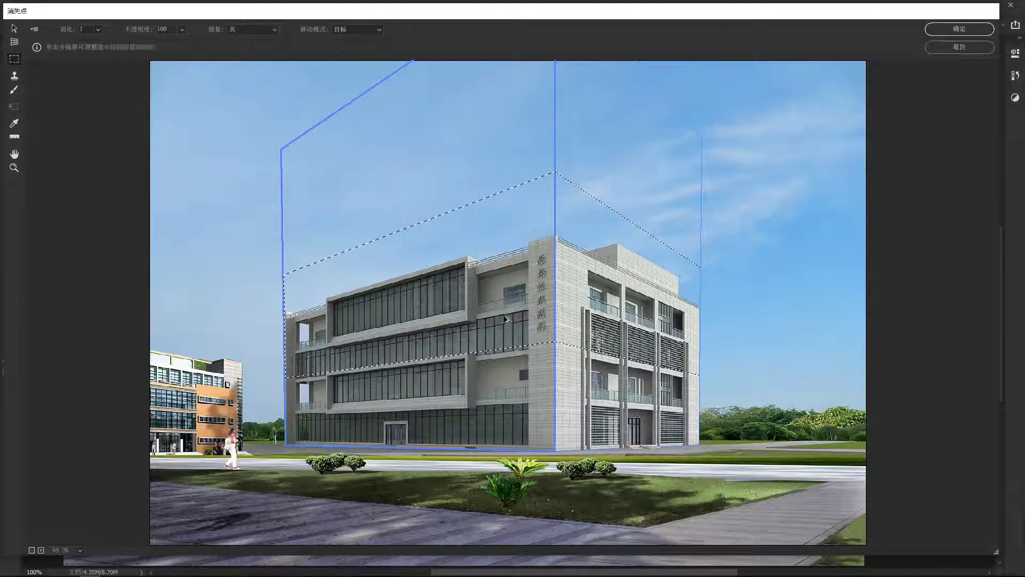
Alt-drag a copy of the upper floors up onto the roof and deselect.
{"action": "left_click_drag", "start_coordinate": [506, 319], "coordinate": [495, 232]}
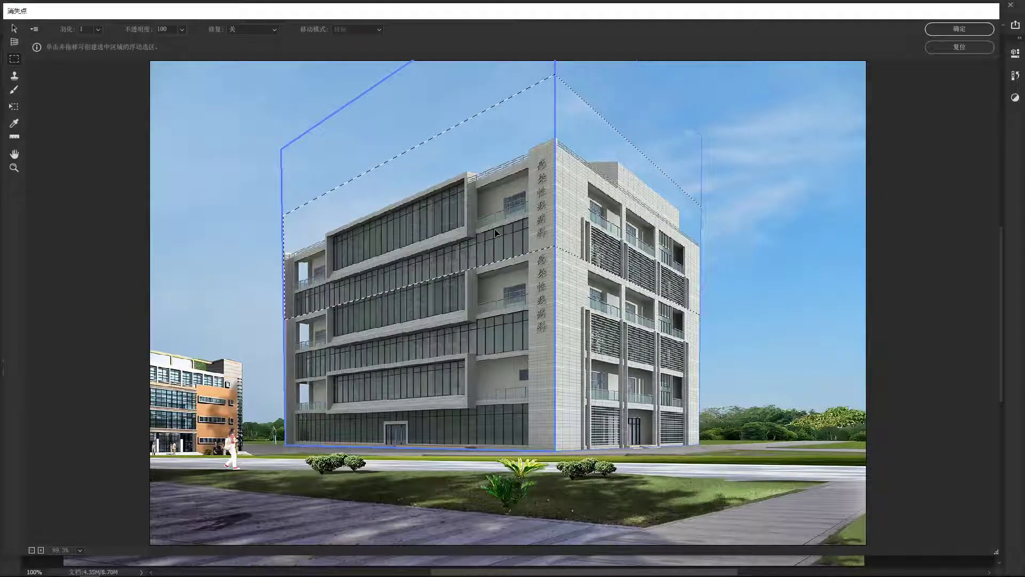
{"action": "left_click_drag", "start_coordinate": [495, 233], "coordinate": [495, 233]}
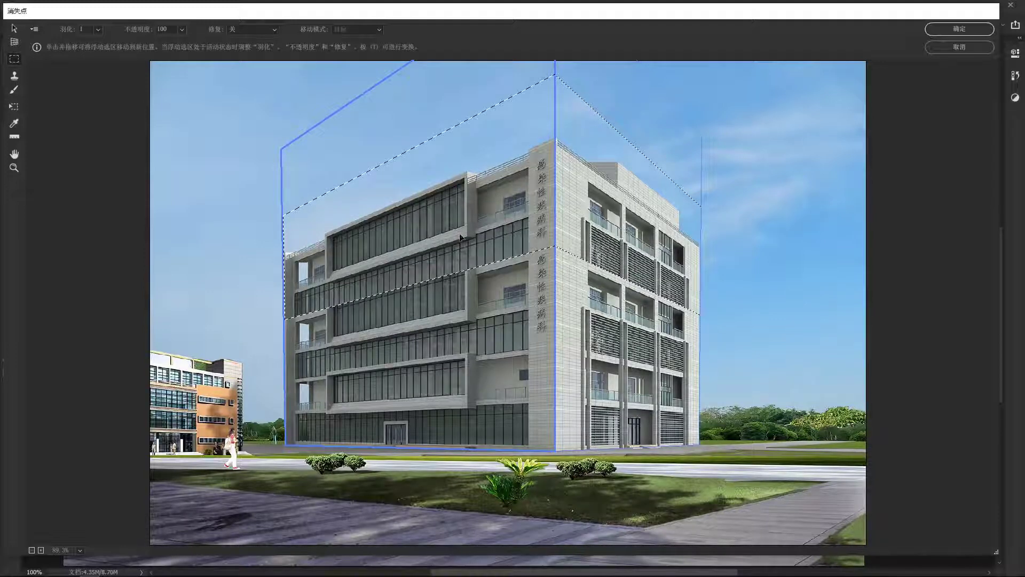
{"action": "key", "text": "ctrl+d"}
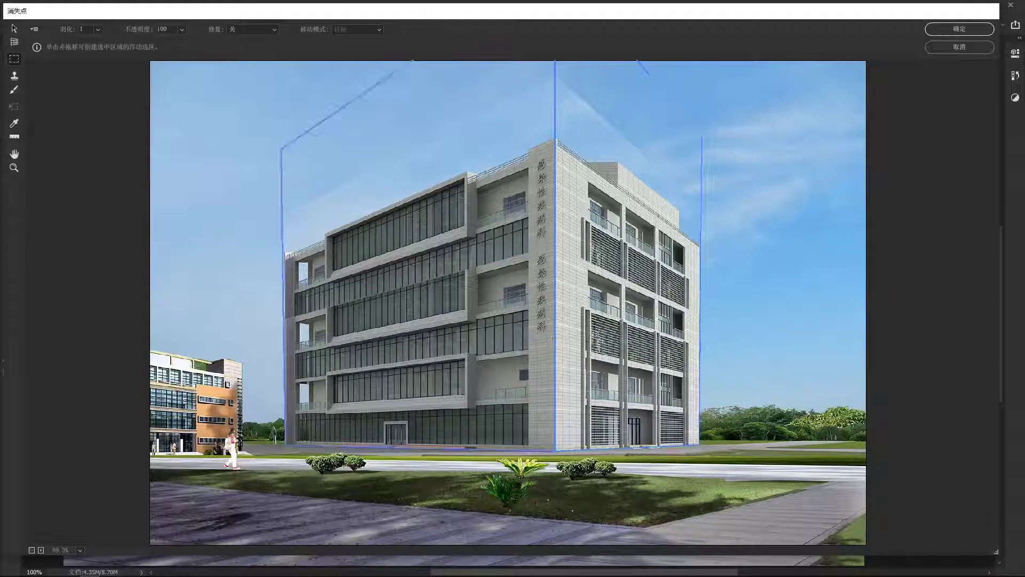
Zoom to check the copied floors, then marquee a plain wall strip below the lettering.
{"action": "key", "text": "z"}
{"action": "left_click", "coordinate": [548, 290]}
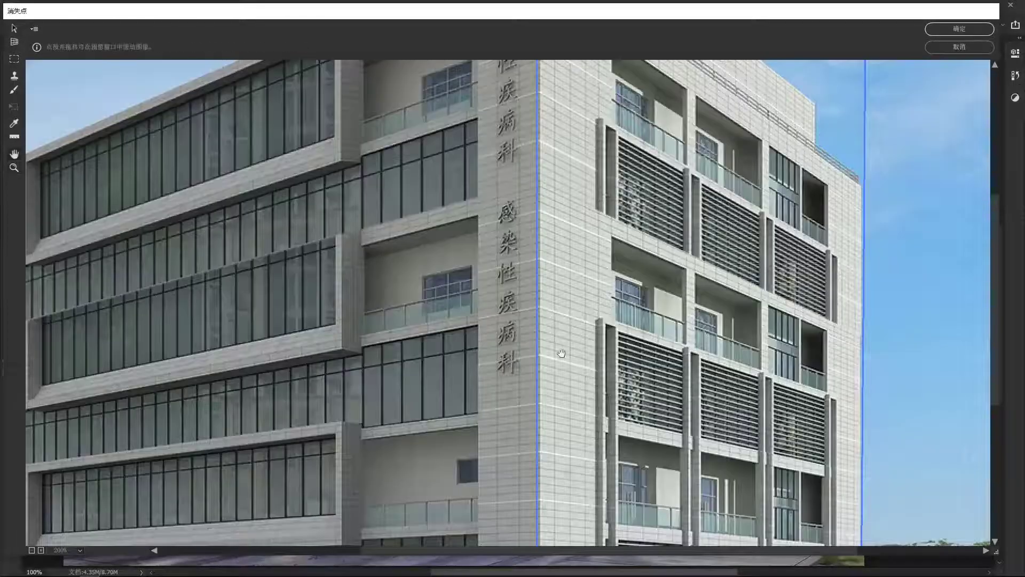
{"action": "left_click", "coordinate": [508, 336], "text": "alt"}
{"action": "key", "text": "h"}
{"action": "left_click_drag", "start_coordinate": [532, 332], "coordinate": [535, 318]}
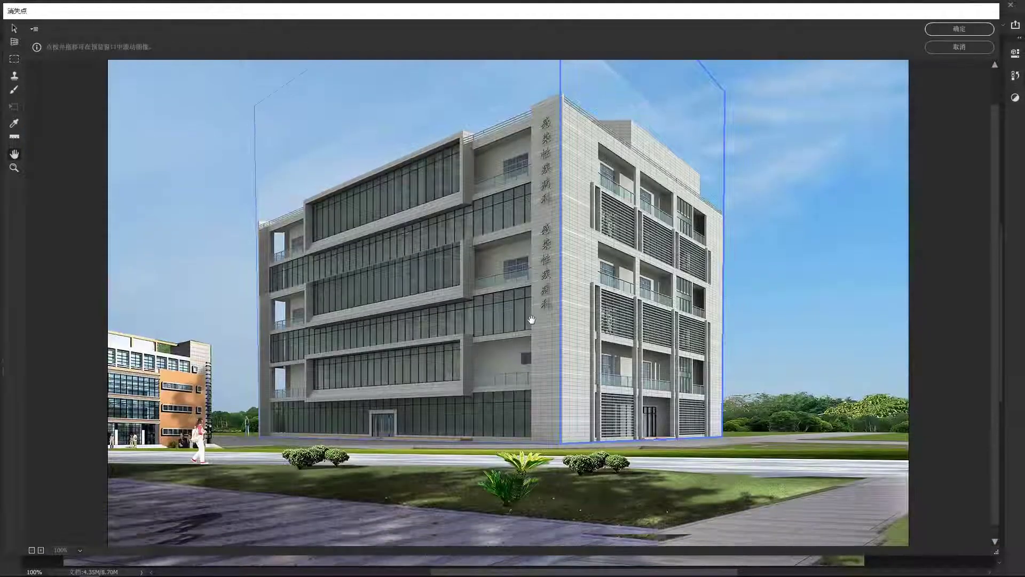
{"action": "key", "text": "m"}
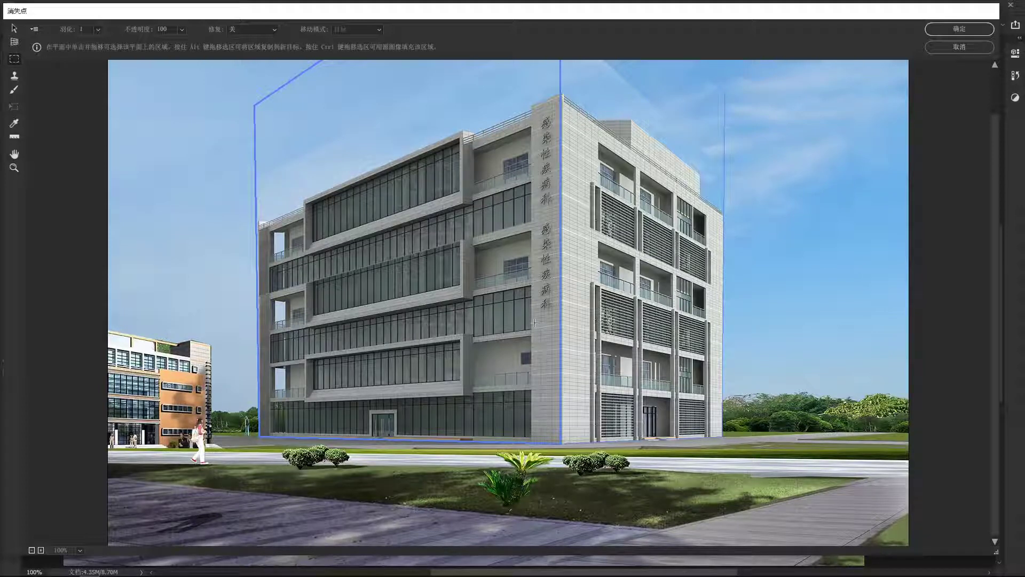
{"action": "left_click_drag", "start_coordinate": [534, 320], "coordinate": [555, 436]}
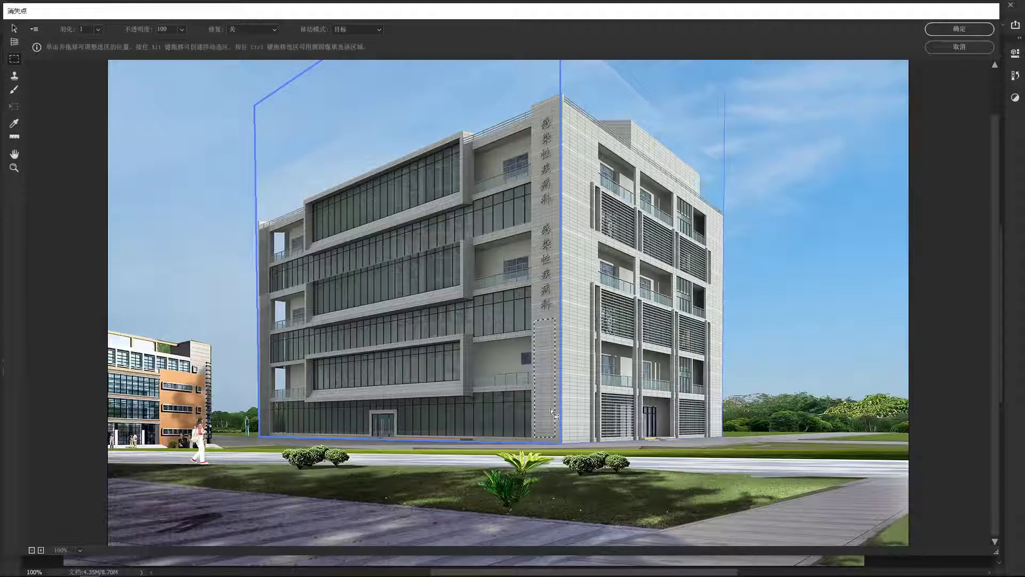
Trial-move a wall copy over the lower lettering, inspect it, and reset the selection.
{"action": "double_click", "coordinate": [299, 236]}
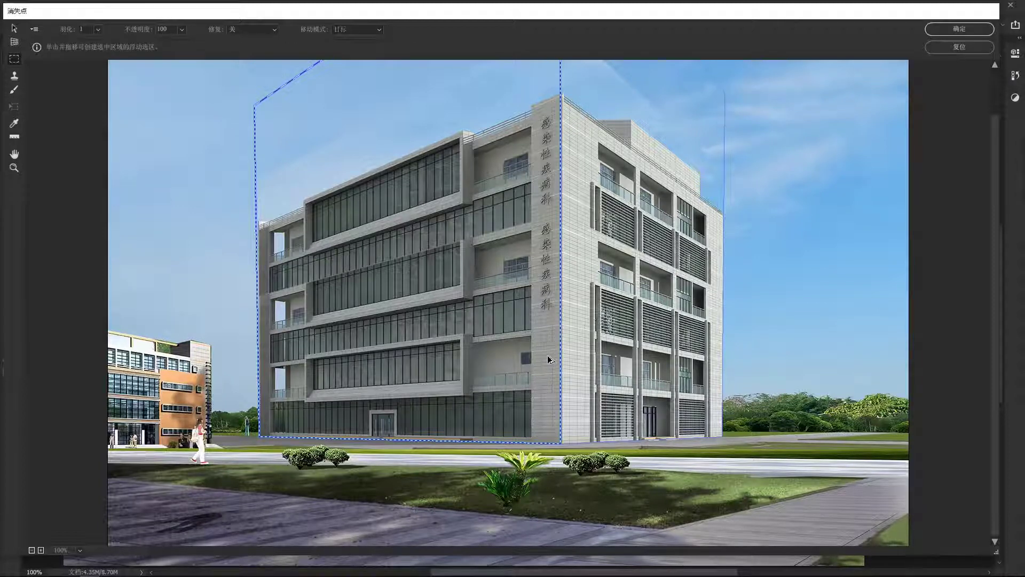
{"action": "key", "text": "ctrl+z"}
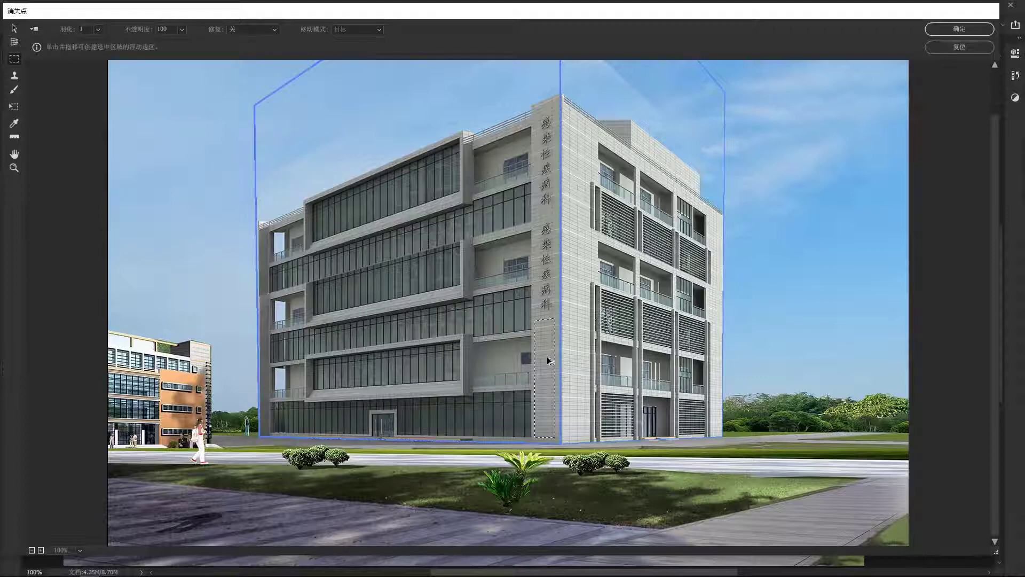
{"action": "left_click_drag", "start_coordinate": [546, 356], "coordinate": [548, 265]}
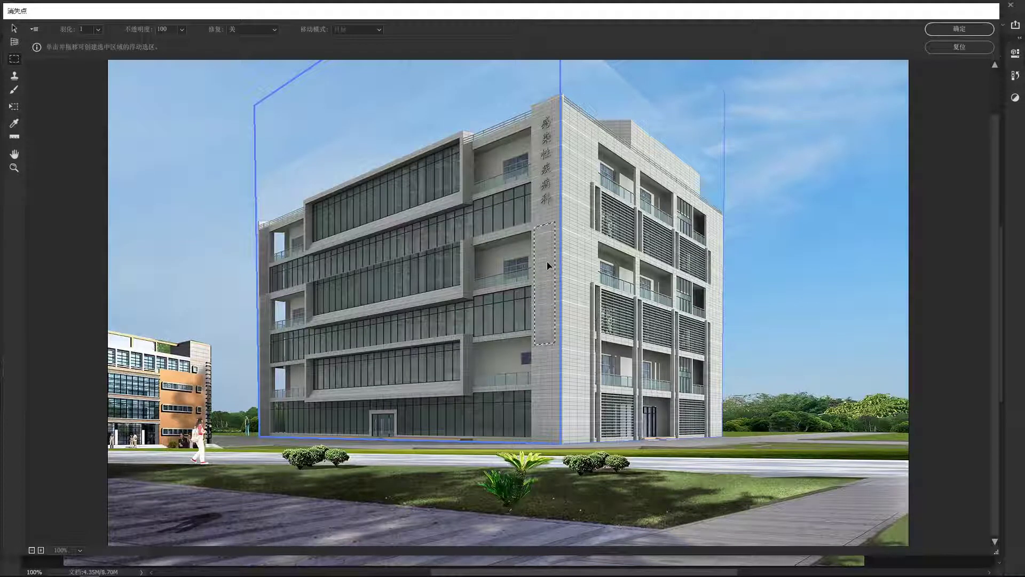
{"action": "key", "text": "z"}
{"action": "left_click", "coordinate": [549, 348]}
{"action": "left_click", "coordinate": [505, 299]}
{"action": "key", "text": "h"}
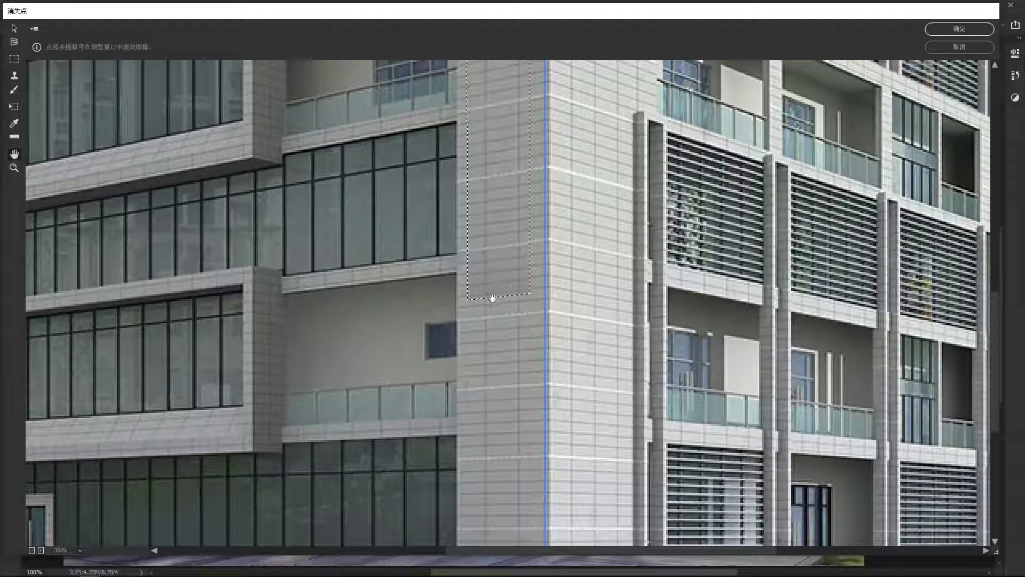
{"action": "key", "text": "z"}
{"action": "left_click", "coordinate": [497, 290], "text": "alt"}
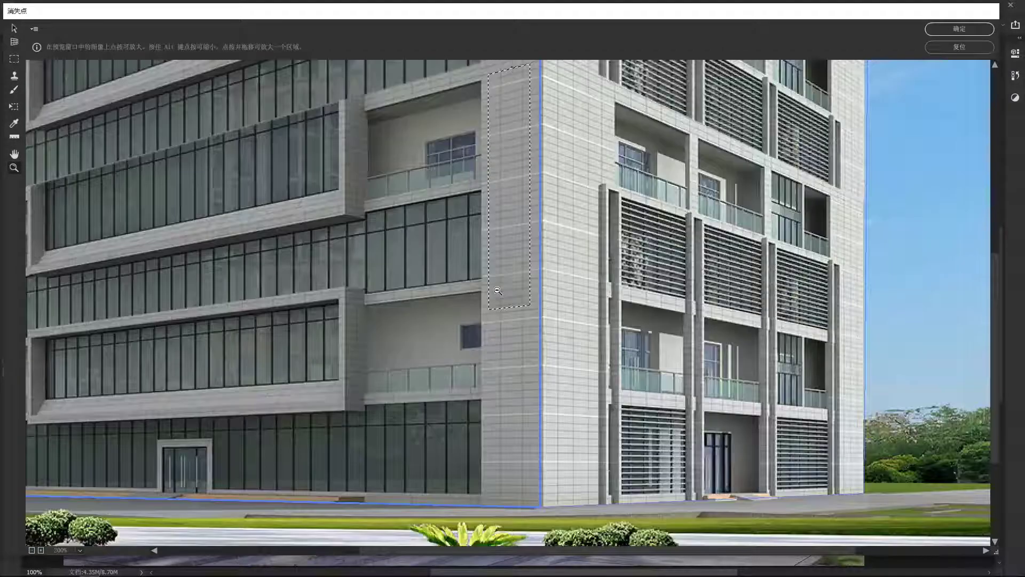
{"action": "key", "text": "m"}
{"action": "left_click_drag", "start_coordinate": [552, 239], "coordinate": [553, 335]}
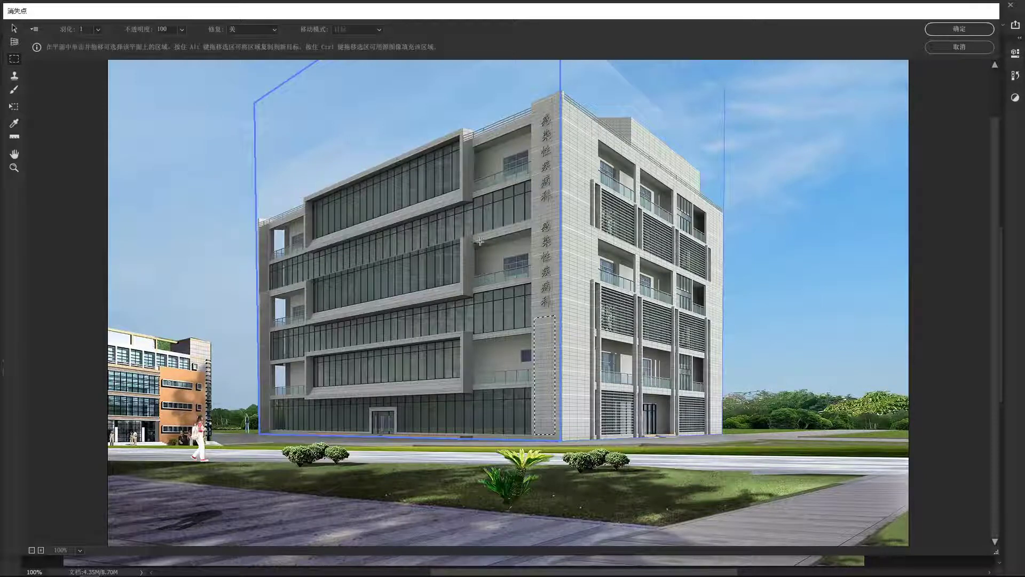
Set Heal to On and move a blended wall patch over the lower lettering.
{"action": "left_click", "coordinate": [245, 29]}
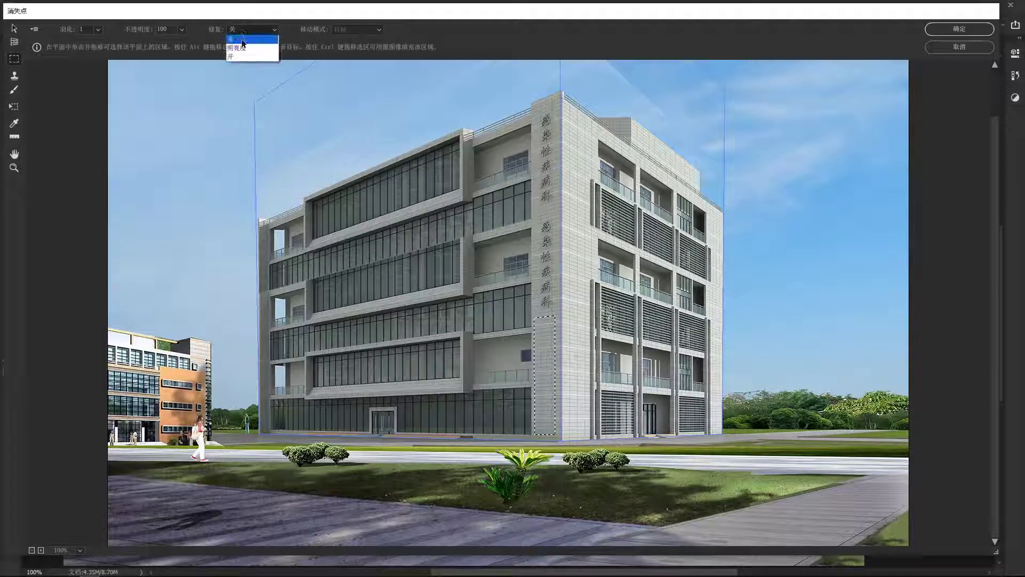
{"action": "left_click", "coordinate": [235, 56]}
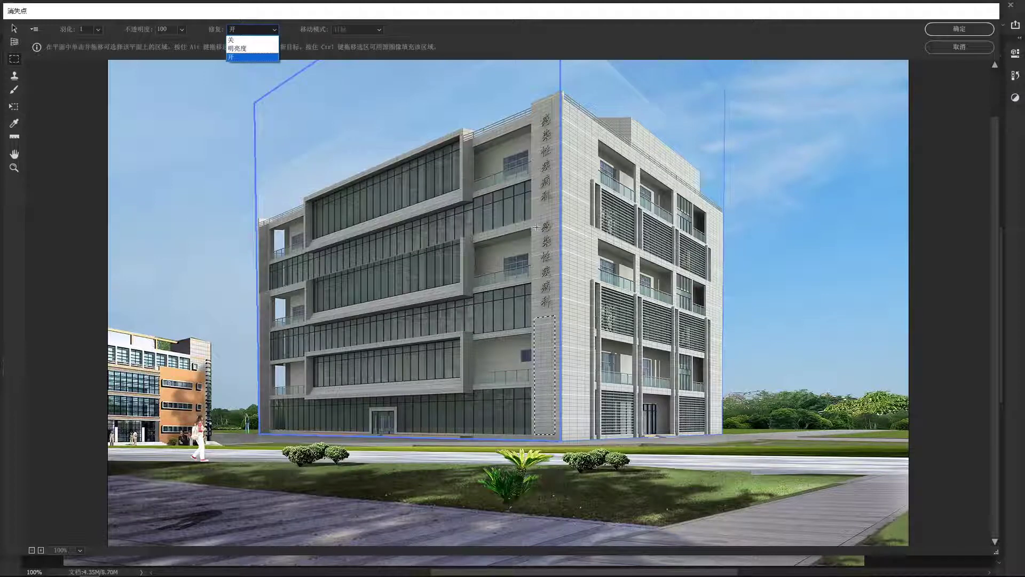
{"action": "left_click", "coordinate": [243, 56]}
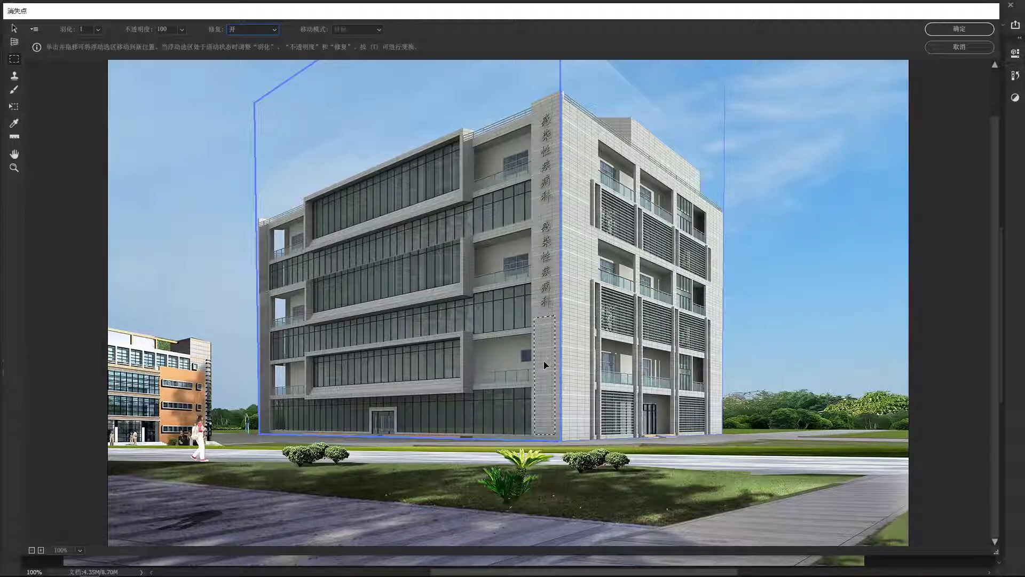
{"action": "left_click_drag", "start_coordinate": [544, 362], "coordinate": [540, 260]}
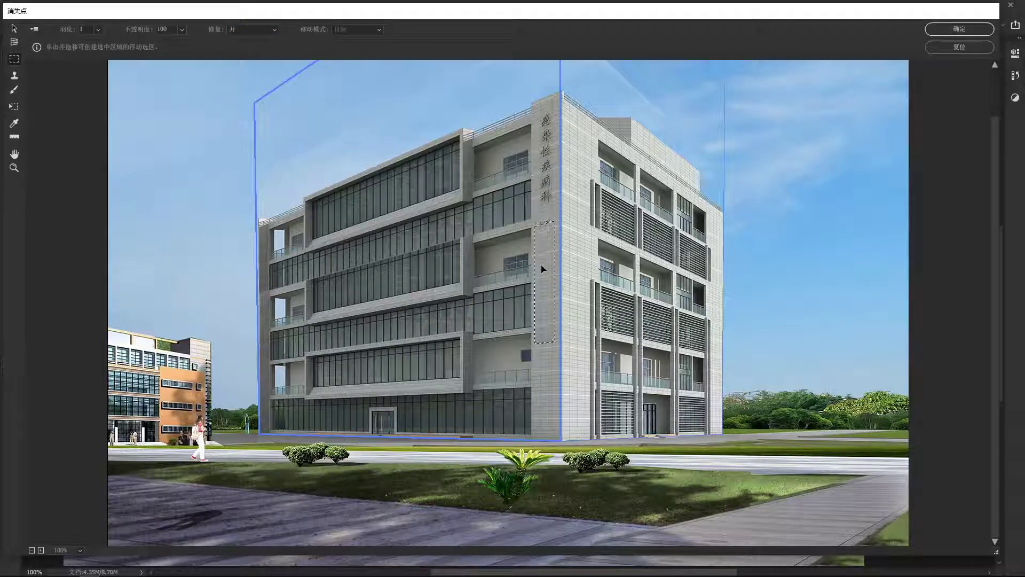
{"action": "left_click_drag", "start_coordinate": [540, 260], "coordinate": [540, 263]}
Inspect the healed patch up close, then commit the Vanishing Point edits.
{"action": "key", "text": "z"}
{"action": "left_click", "coordinate": [550, 352]}
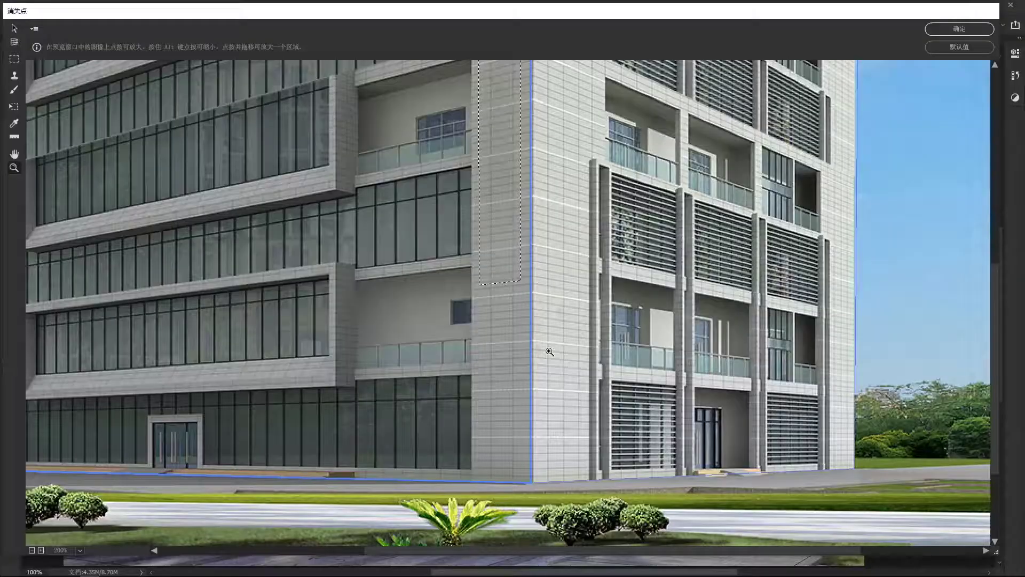
{"action": "left_click", "coordinate": [503, 311]}
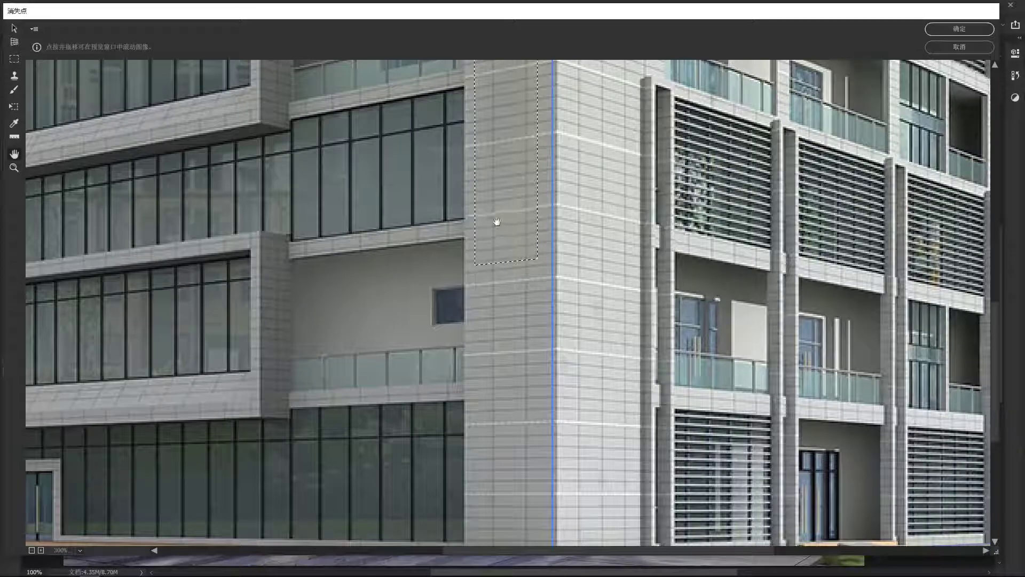
{"action": "left_click_drag", "start_coordinate": [511, 365], "coordinate": [508, 270]}
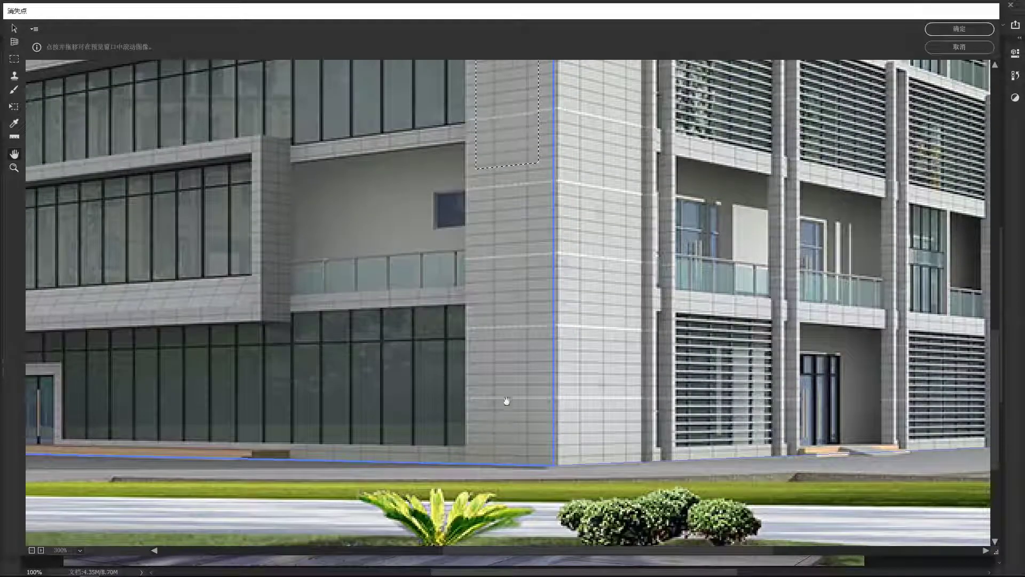
{"action": "scroll", "coordinate": [504, 315], "scroll_direction": "down", "scroll_amount": 1}
{"action": "scroll", "coordinate": [513, 307], "scroll_direction": "down", "scroll_amount": 1}
{"action": "scroll", "coordinate": [527, 297], "scroll_direction": "down", "scroll_amount": 1}
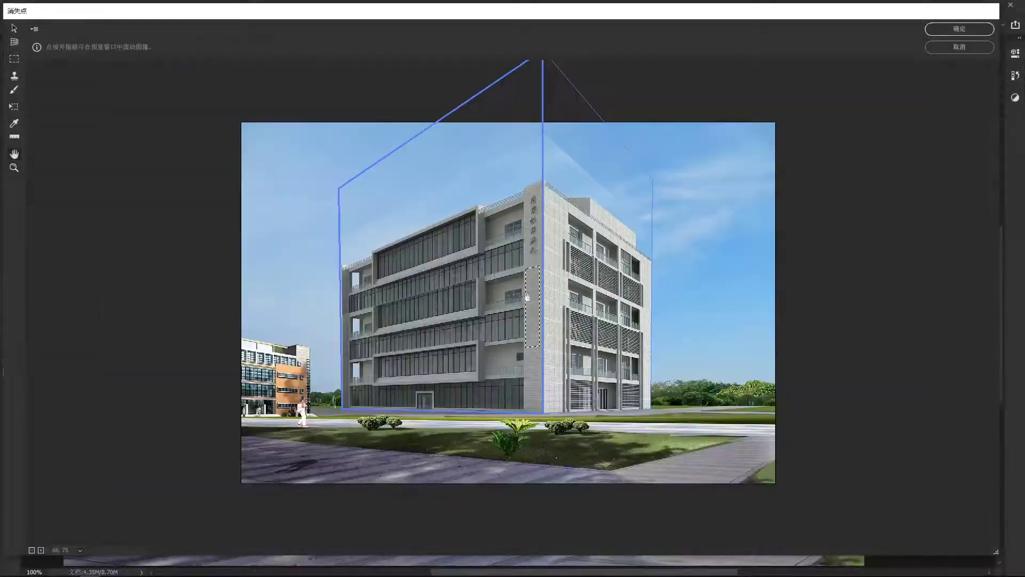
{"action": "left_click", "coordinate": [945, 32]}
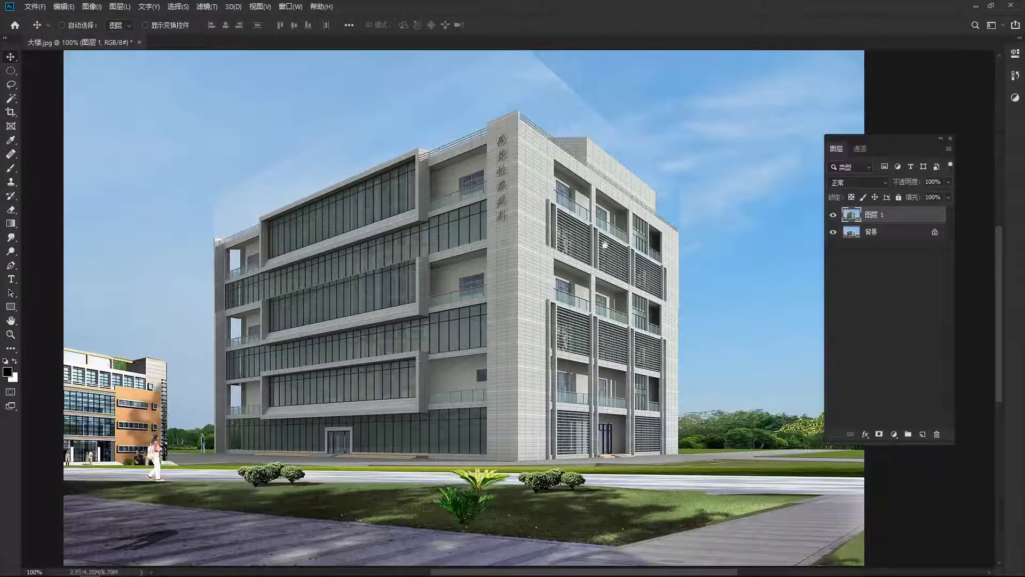
Reposition the view and switch to the Polygonal Lasso tool.
{"action": "left_click_drag", "start_coordinate": [605, 244], "coordinate": [591, 307]}
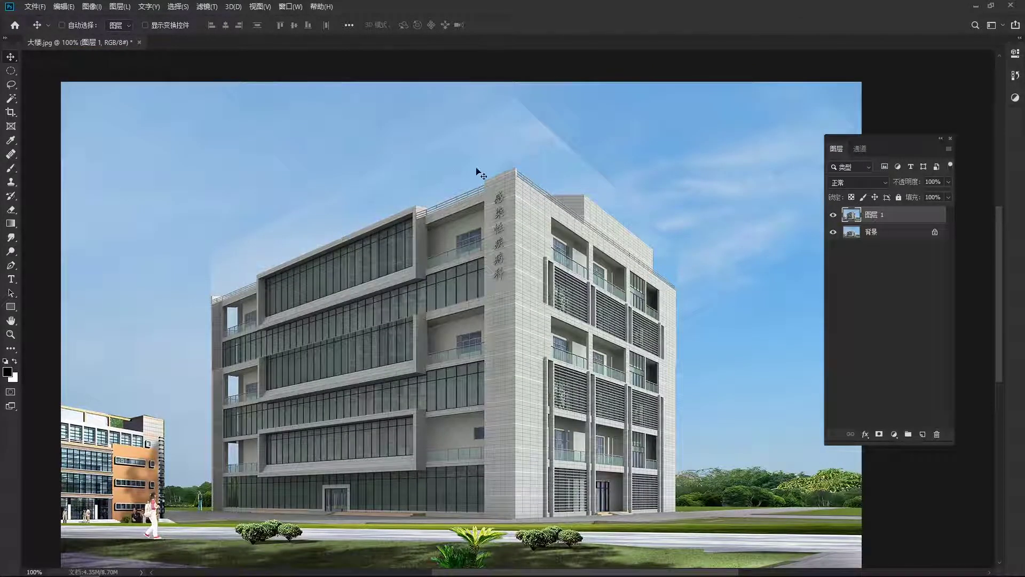
{"action": "left_click_drag", "start_coordinate": [365, 287], "coordinate": [365, 254]}
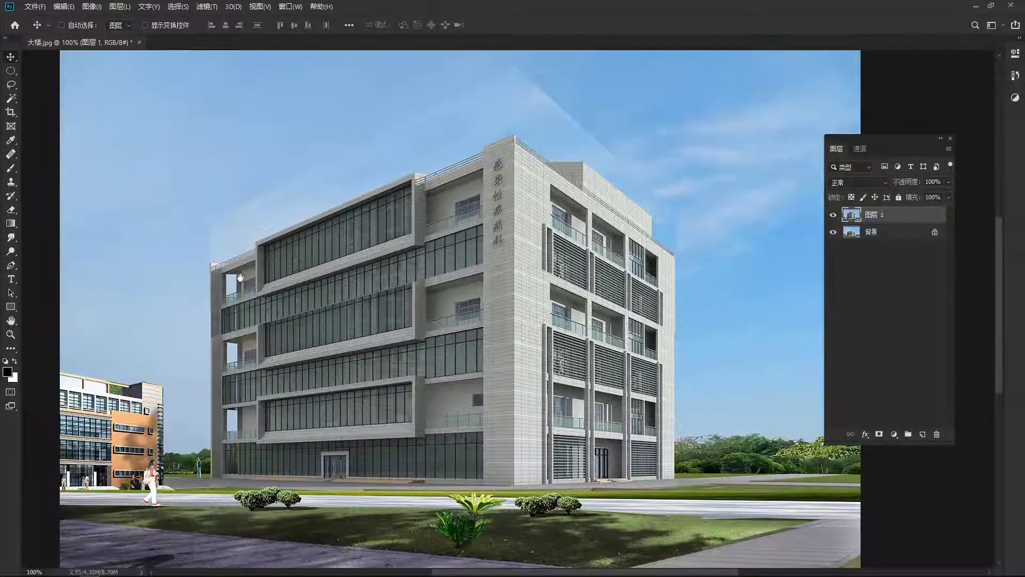
{"action": "left_click", "coordinate": [10, 84]}
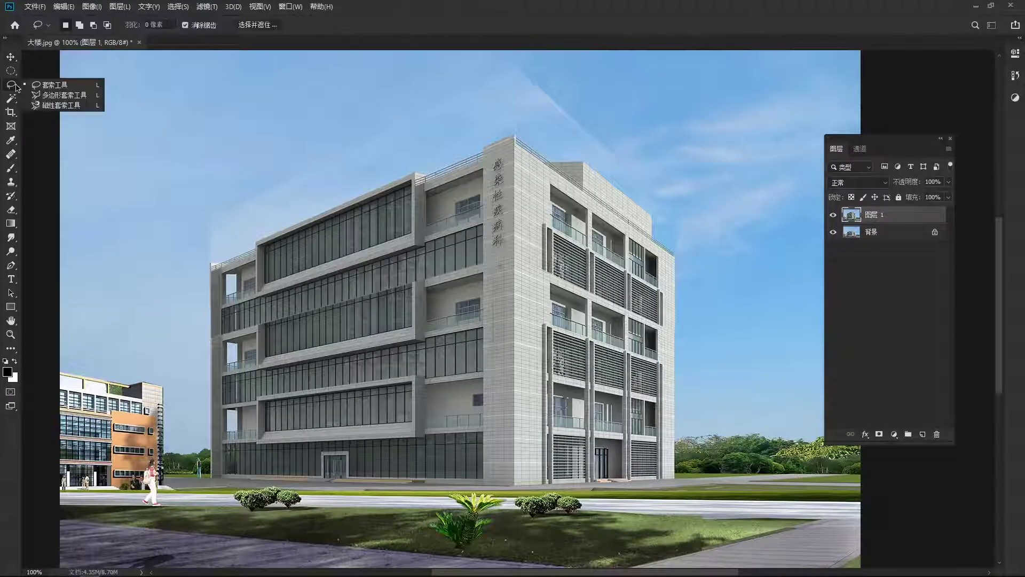
{"action": "left_click", "coordinate": [63, 95]}
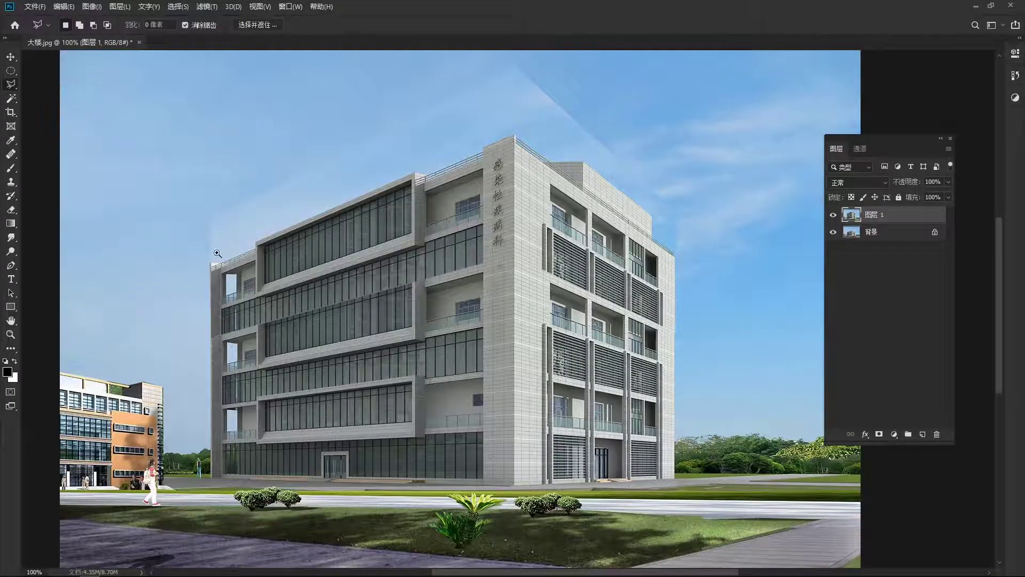
{"action": "scroll", "coordinate": [217, 253], "scroll_direction": "up", "scroll_amount": 5}
Trace the roofline from the top-left corner past the rooftop box to the tower.
{"action": "left_click", "coordinate": [189, 307]}
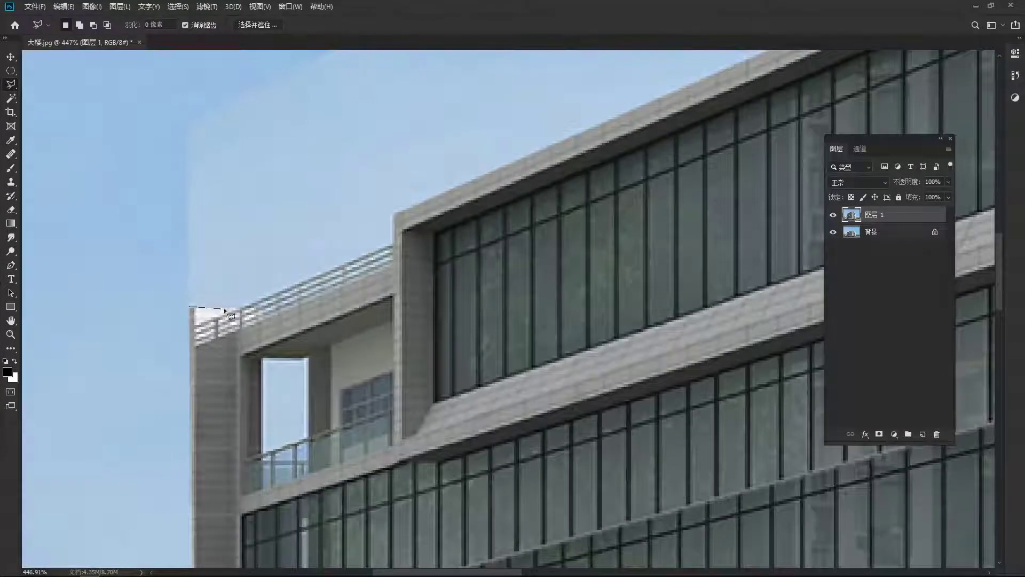
{"action": "left_click", "coordinate": [246, 308]}
{"action": "left_click_drag", "start_coordinate": [334, 275], "coordinate": [220, 360]}
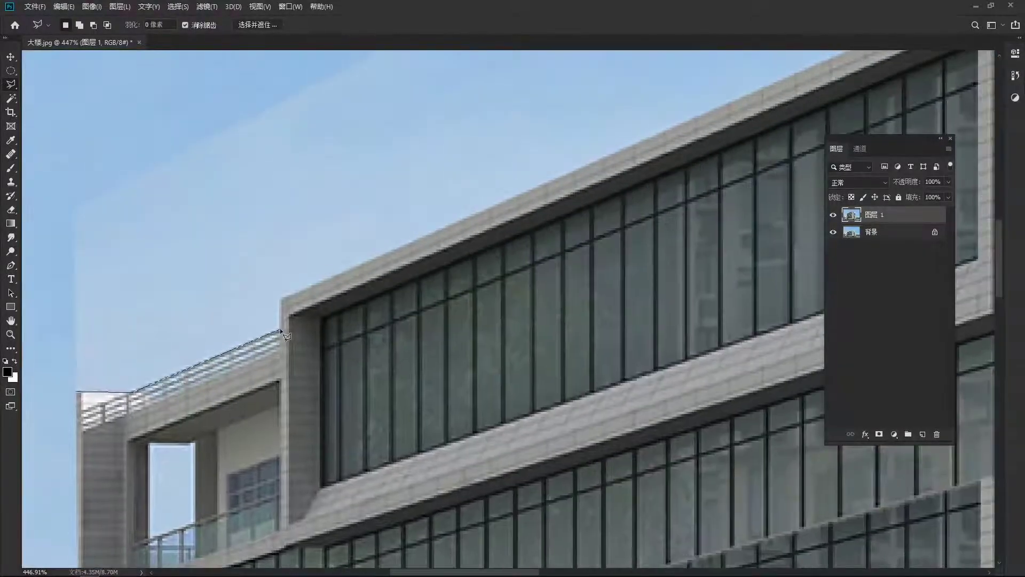
{"action": "left_click", "coordinate": [281, 331]}
{"action": "left_click_drag", "start_coordinate": [332, 290], "coordinate": [297, 373]}
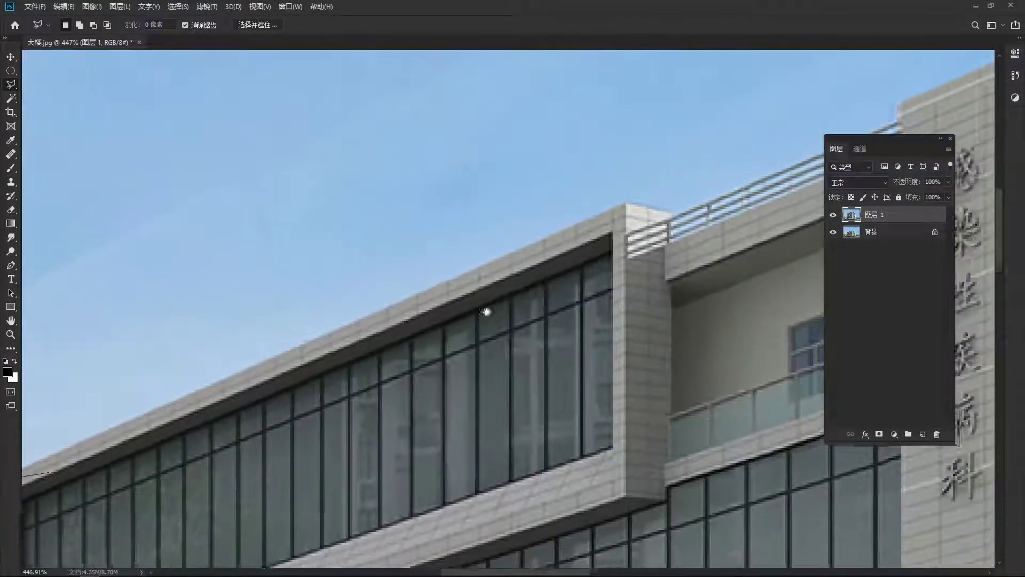
{"action": "left_click", "coordinate": [567, 243]}
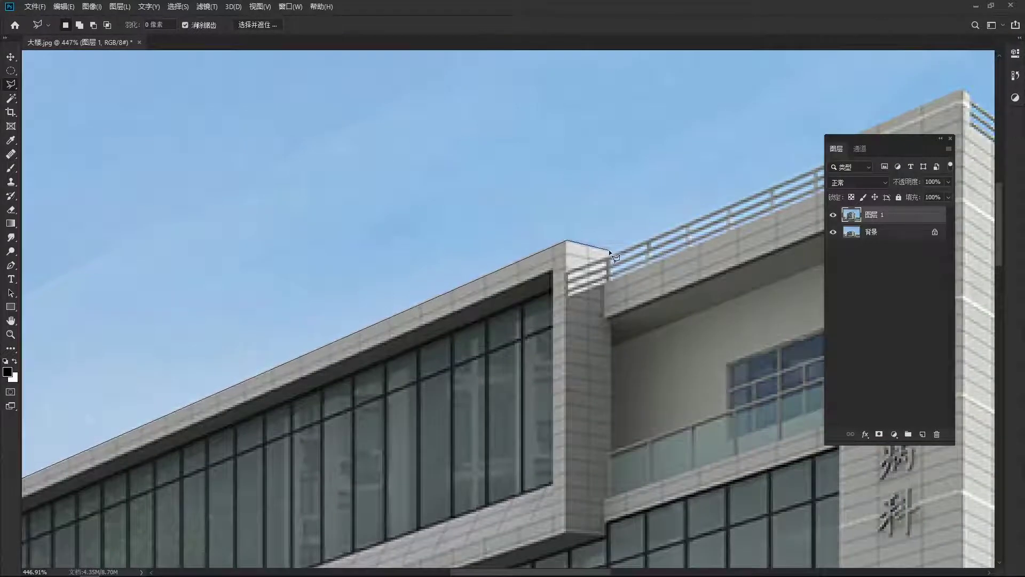
{"action": "mouse_move", "coordinate": [611, 249]}
{"action": "left_mouse_down"}
{"action": "mouse_move", "coordinate": [207, 354]}
{"action": "mouse_move", "coordinate": [165, 344]}
{"action": "left_mouse_up"}
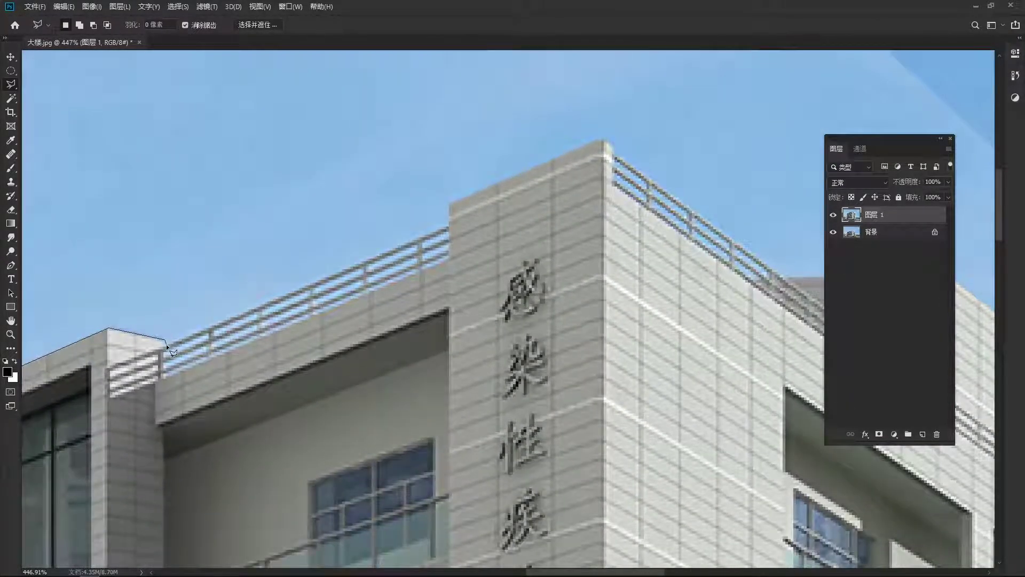
{"action": "left_click", "coordinate": [166, 344]}
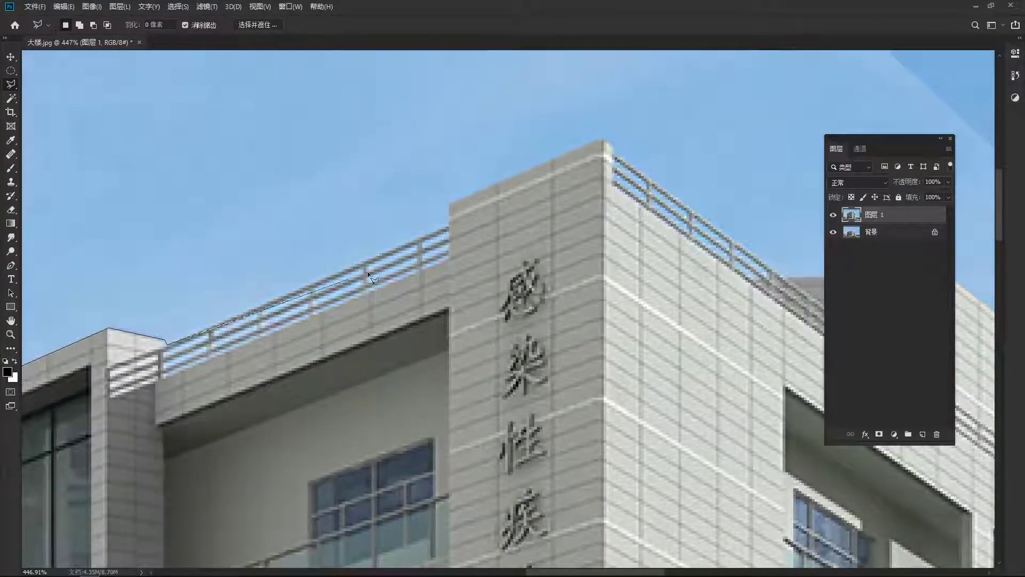
{"action": "left_click", "coordinate": [450, 223]}
{"action": "left_click_drag", "start_coordinate": [517, 199], "coordinate": [158, 384]}
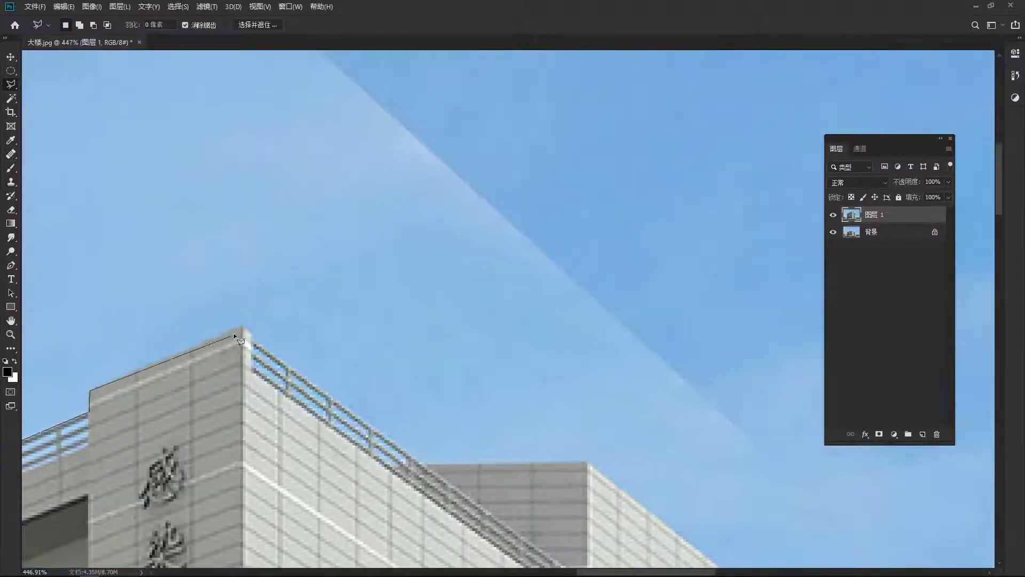
{"action": "left_click", "coordinate": [246, 327]}
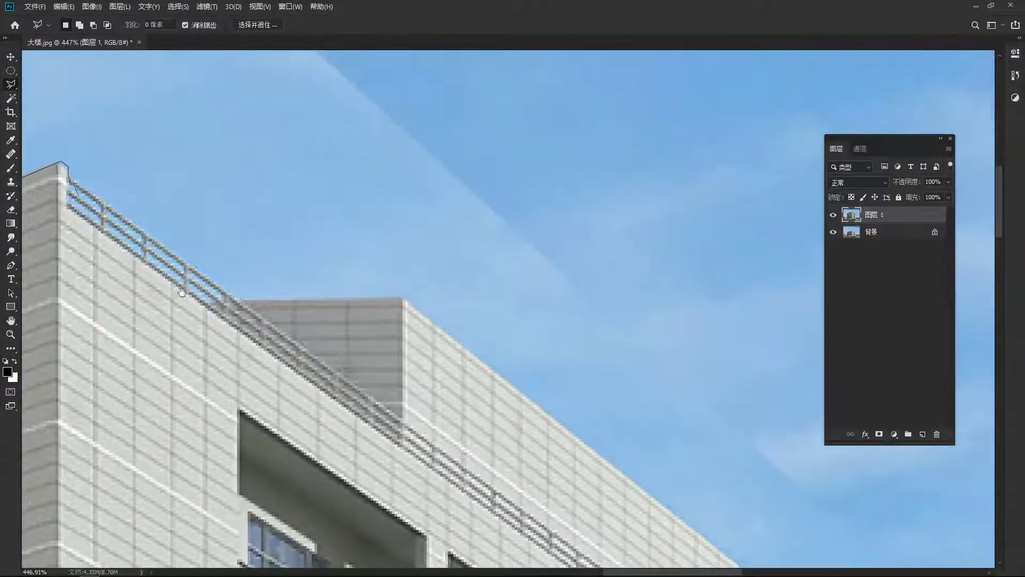
{"action": "left_click_drag", "start_coordinate": [421, 467], "coordinate": [237, 301]}
{"action": "left_click", "coordinate": [237, 301]}
Continue the outline along the railing to the building's right roof edge.
{"action": "scroll", "coordinate": [404, 299], "scroll_direction": "down", "scroll_amount": 1}
{"action": "left_click_drag", "start_coordinate": [406, 308], "coordinate": [228, 178]}
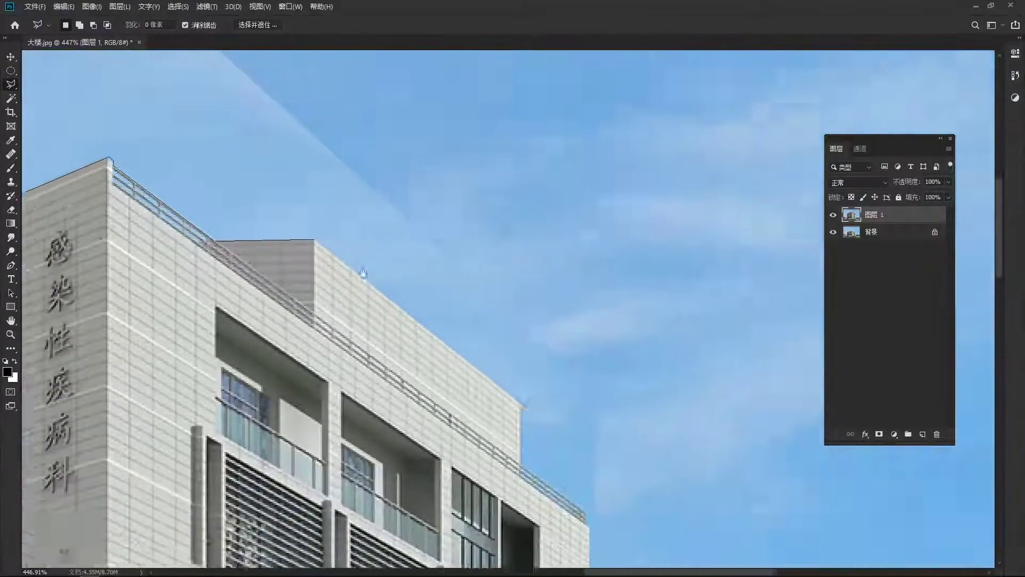
{"action": "left_click", "coordinate": [432, 331]}
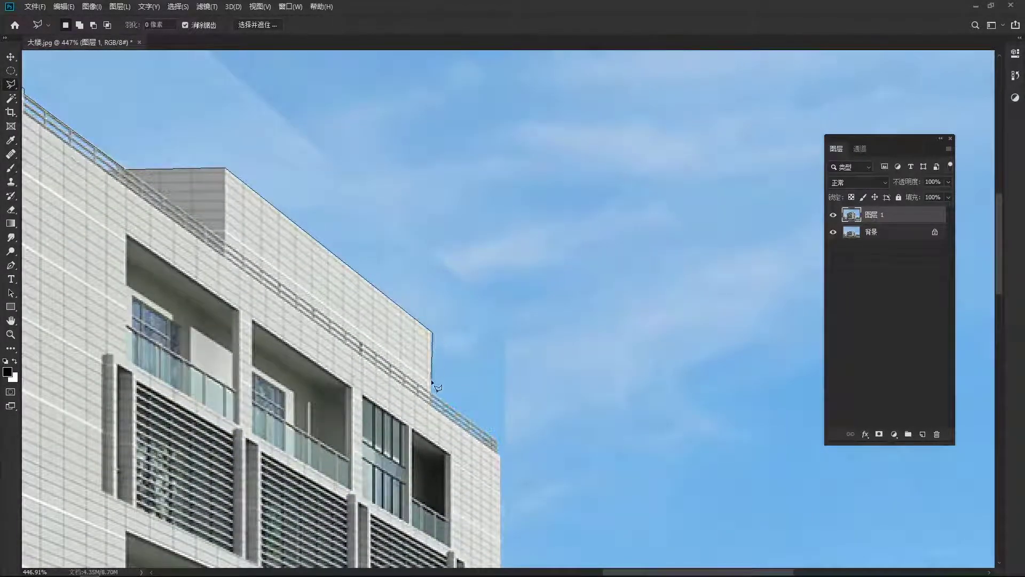
{"action": "scroll", "coordinate": [433, 396], "scroll_direction": "down", "scroll_amount": 1}
{"action": "scroll", "coordinate": [433, 397], "scroll_direction": "up", "scroll_amount": 1}
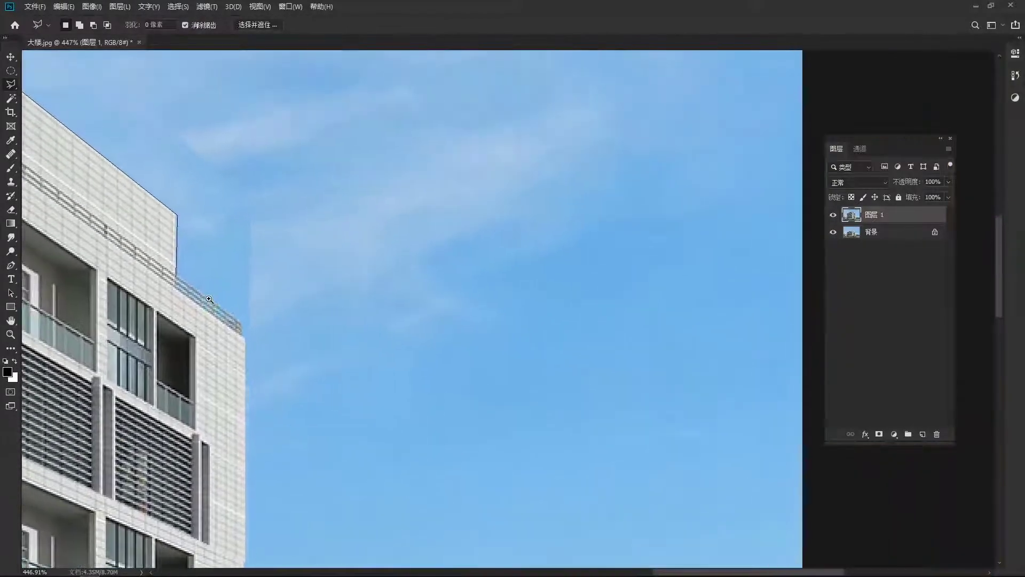
{"action": "left_click_drag", "start_coordinate": [177, 283], "coordinate": [193, 290]}
{"action": "left_click", "coordinate": [254, 332]}
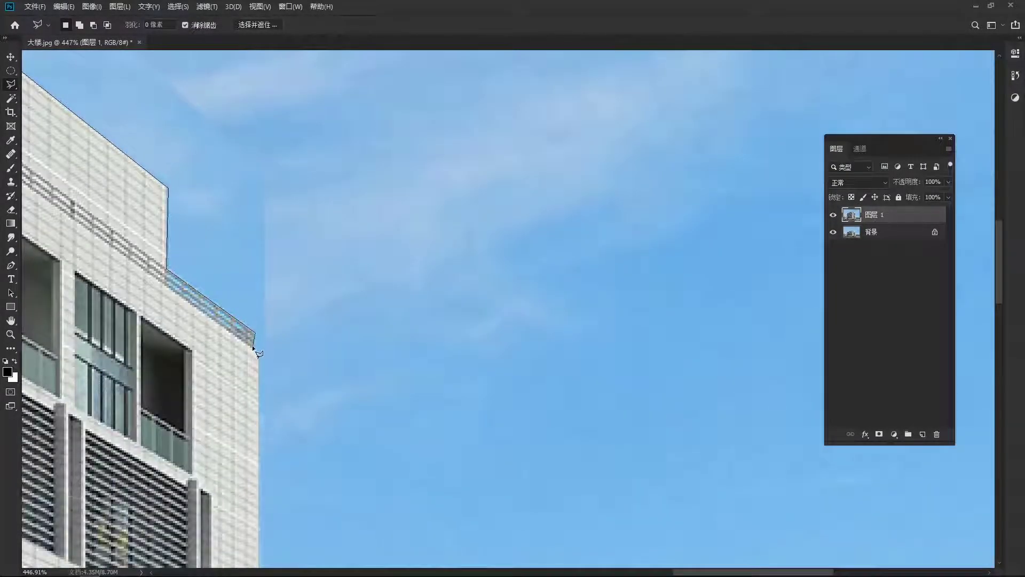
{"action": "scroll", "coordinate": [300, 355], "scroll_direction": "down", "scroll_amount": 3}
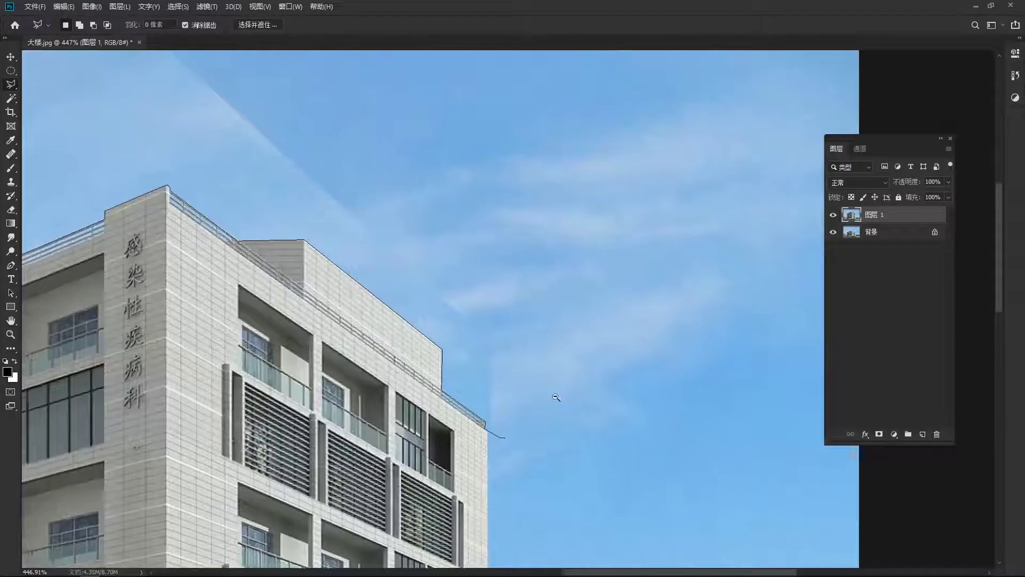
{"action": "scroll", "coordinate": [556, 397], "scroll_direction": "down", "scroll_amount": 2}
Close the outline across the upper sky, fill it with clean sky, and deselect.
{"action": "left_click", "coordinate": [692, 254]}
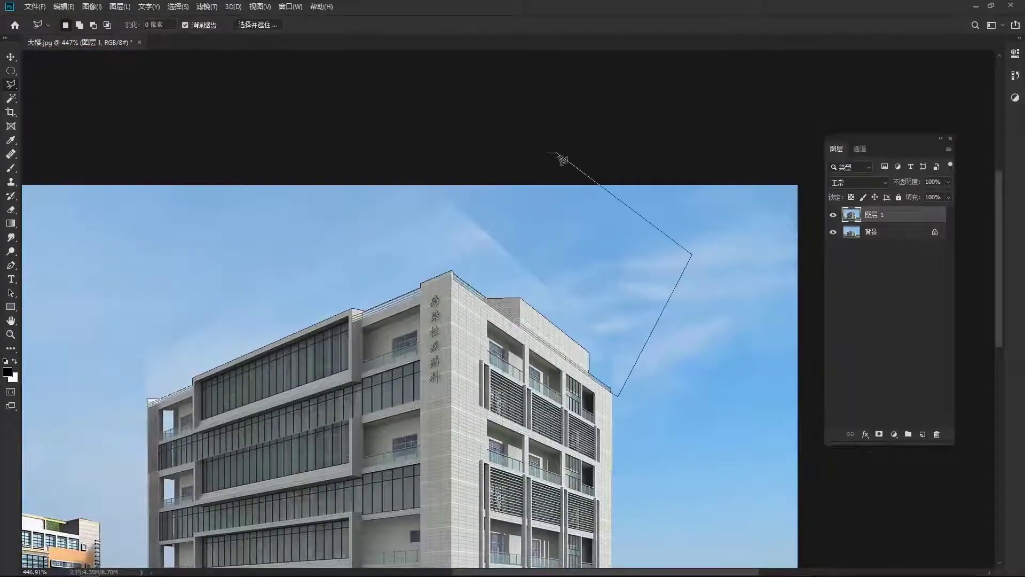
{"action": "left_click", "coordinate": [557, 152]}
{"action": "left_click", "coordinate": [217, 151]}
{"action": "left_click", "coordinate": [91, 376]}
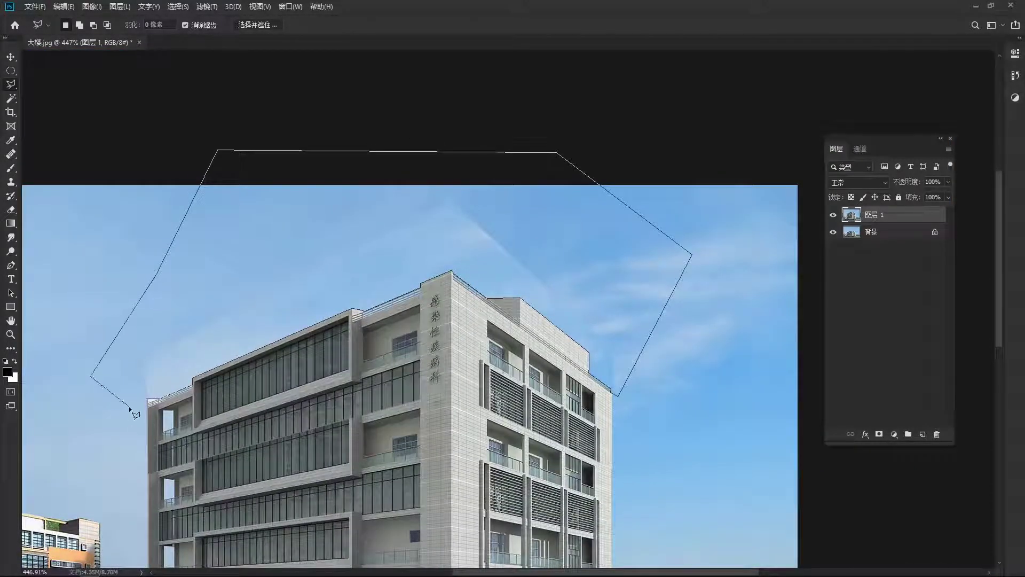
{"action": "double_click", "coordinate": [129, 406]}
{"action": "left_click_drag", "start_coordinate": [245, 371], "coordinate": [264, 297]}
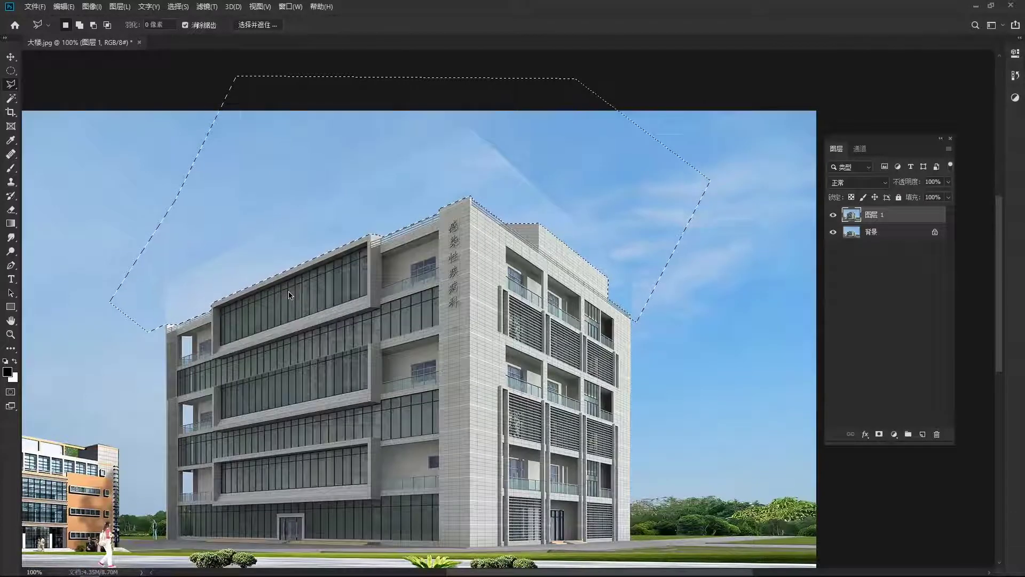
{"action": "key", "text": "ctrl+d"}
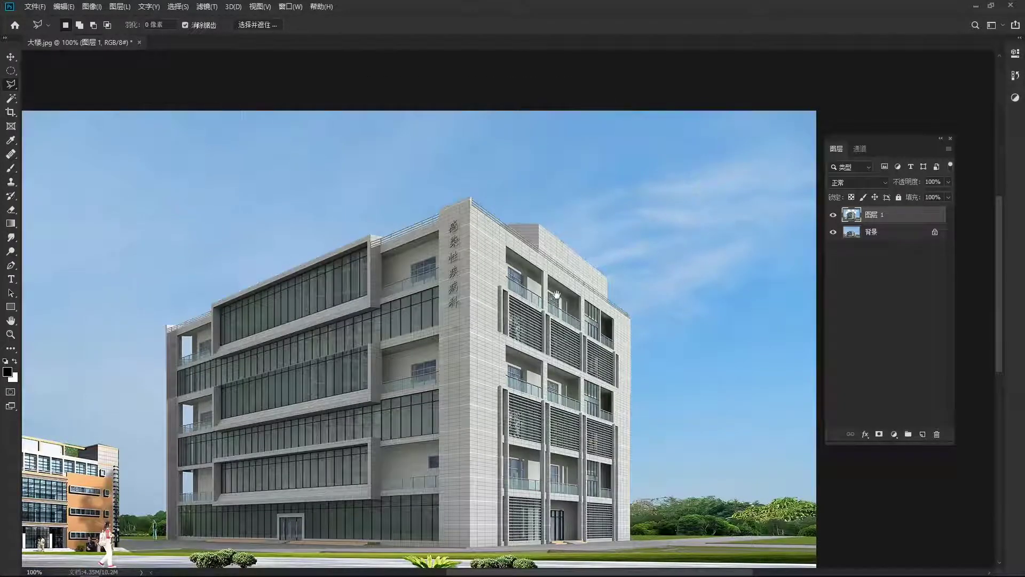
{"action": "left_click_drag", "start_coordinate": [556, 294], "coordinate": [525, 281]}
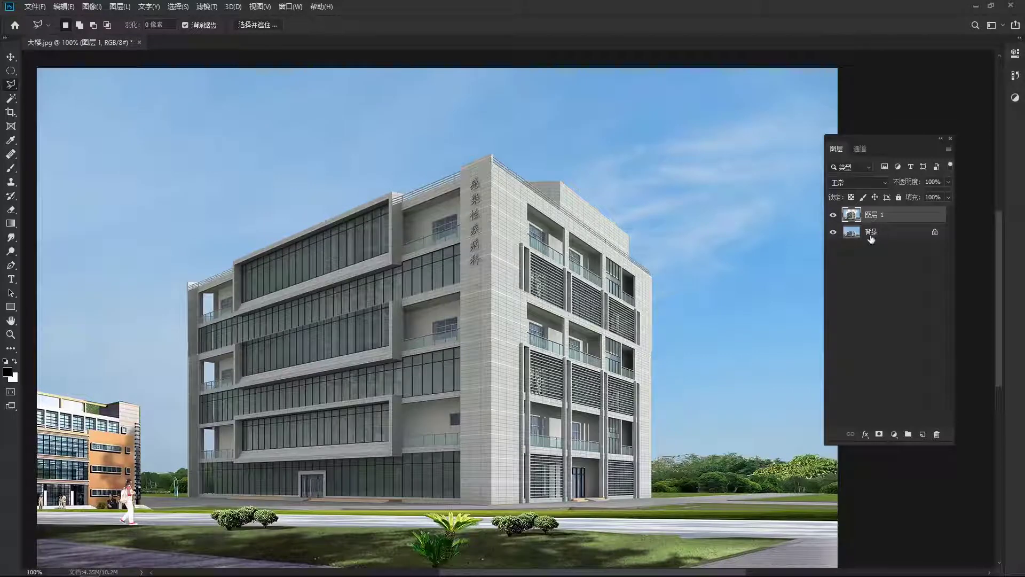
{"action": "left_click", "coordinate": [833, 215]}
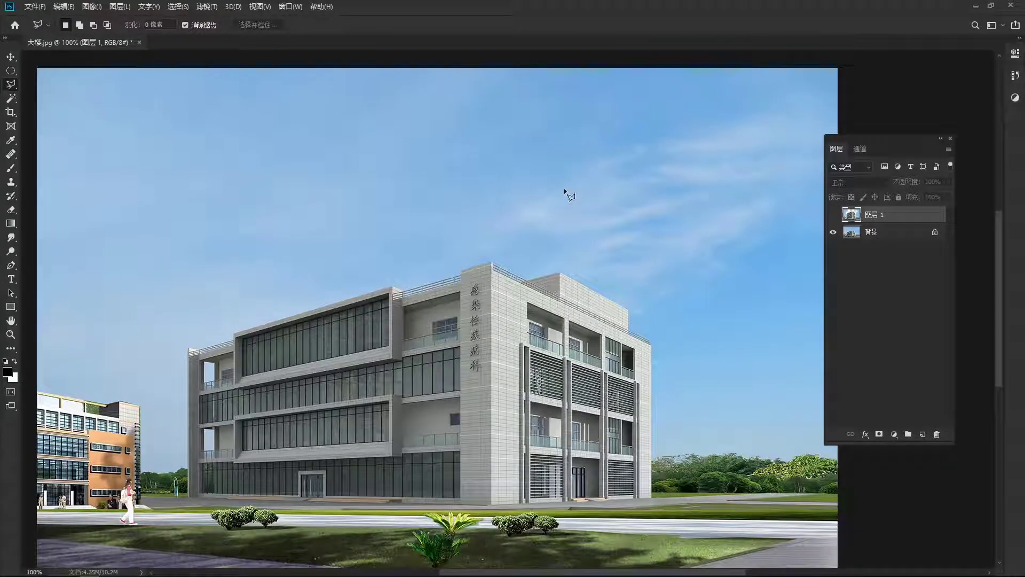
{"action": "left_click", "coordinate": [833, 214]}
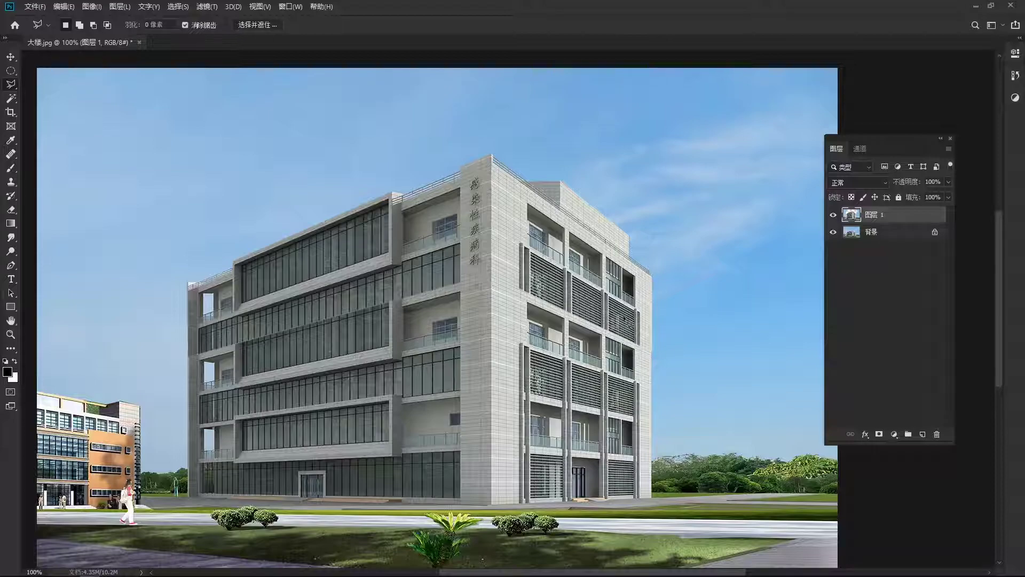
{"action": "left_click_drag", "start_coordinate": [493, 304], "coordinate": [477, 267]}
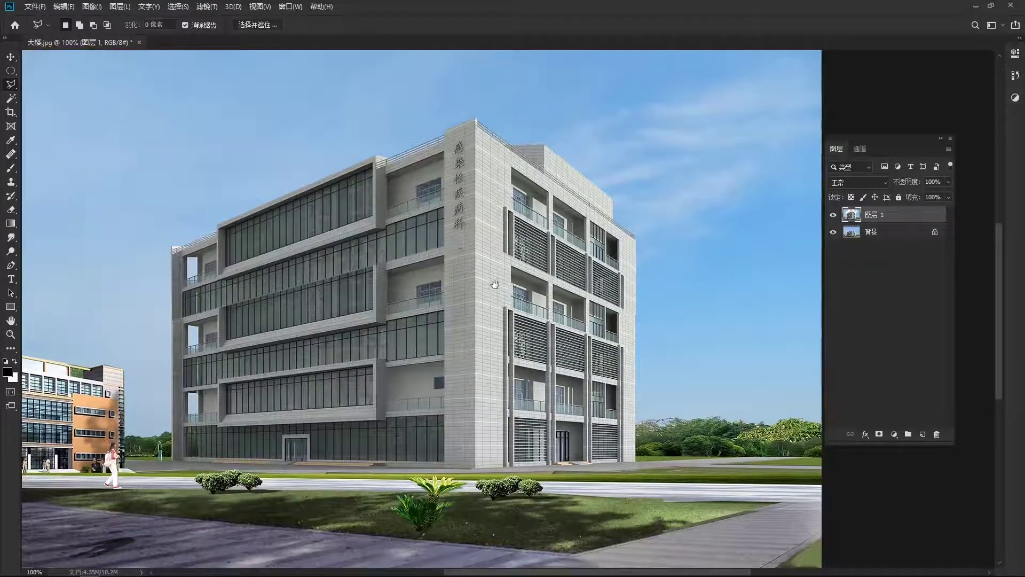
Zoom in on the stray dark marks below 科 on the tower wall, then zoom back out.
{"action": "left_click", "coordinate": [463, 250]}
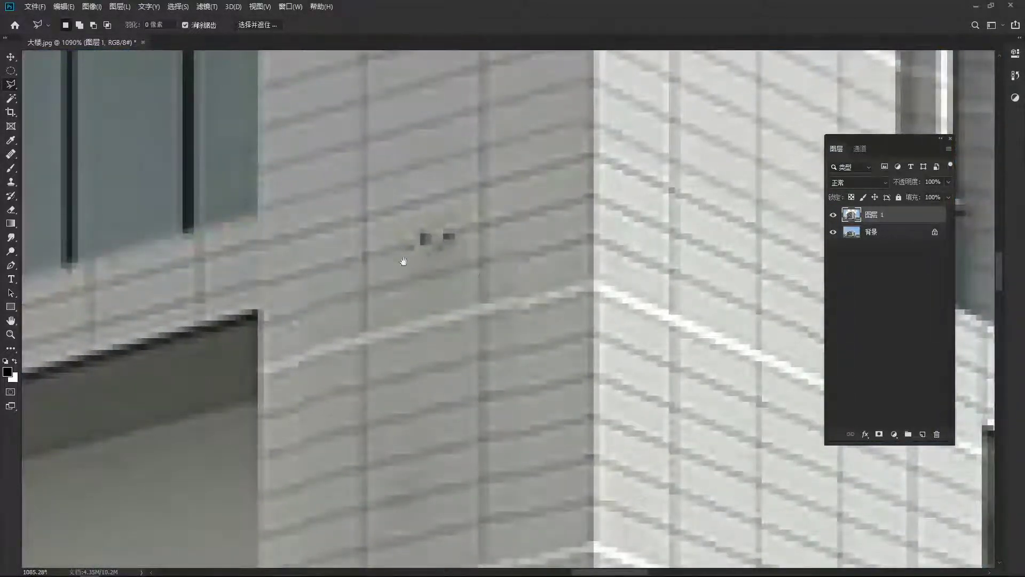
{"action": "left_click_drag", "start_coordinate": [441, 240], "coordinate": [444, 280]}
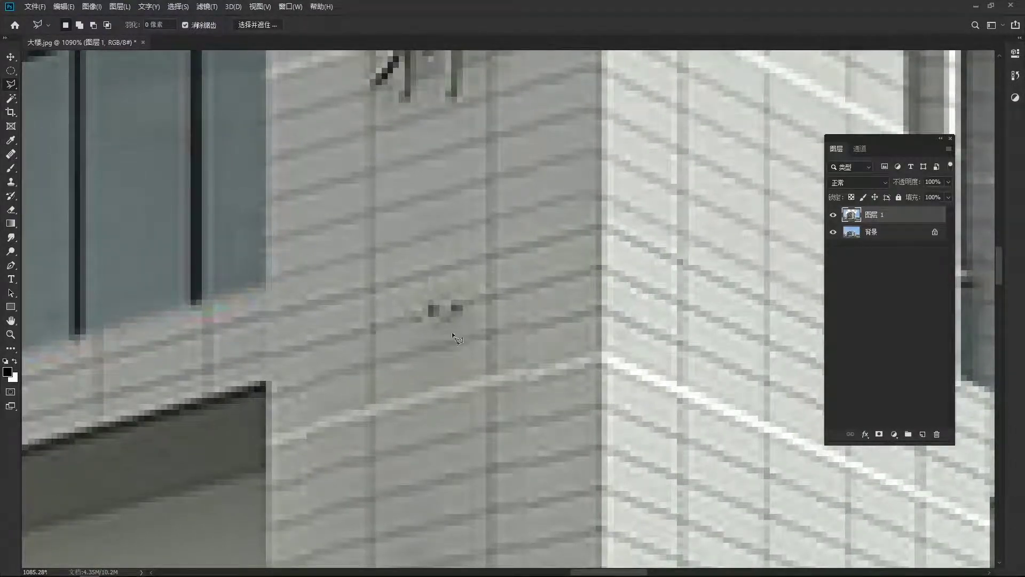
{"action": "left_click", "coordinate": [414, 246], "text": "alt"}
{"action": "left_click", "coordinate": [415, 246], "text": "alt"}
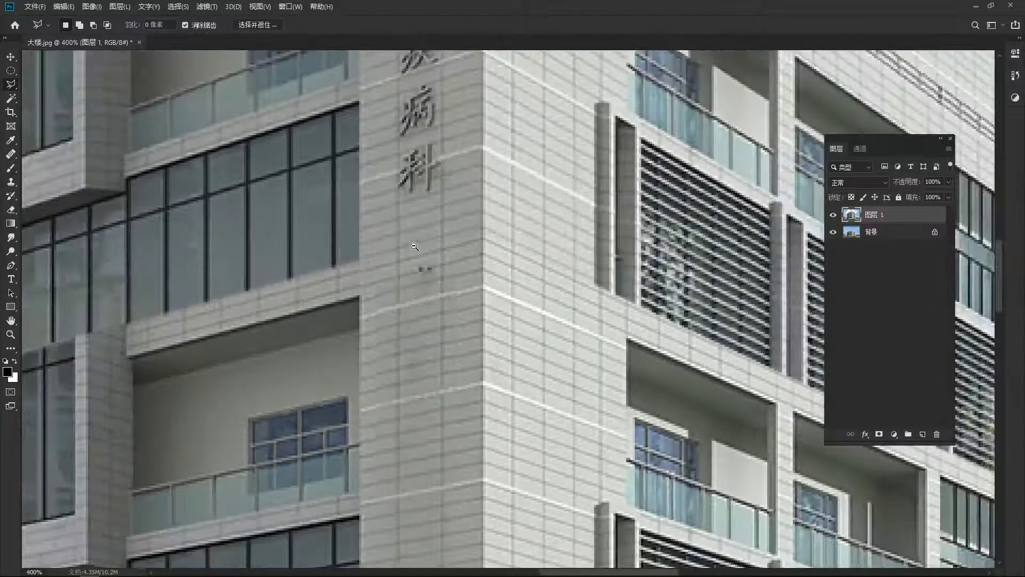
{"action": "left_click", "coordinate": [415, 246], "text": "alt"}
{"action": "left_click", "coordinate": [414, 247], "text": "alt"}
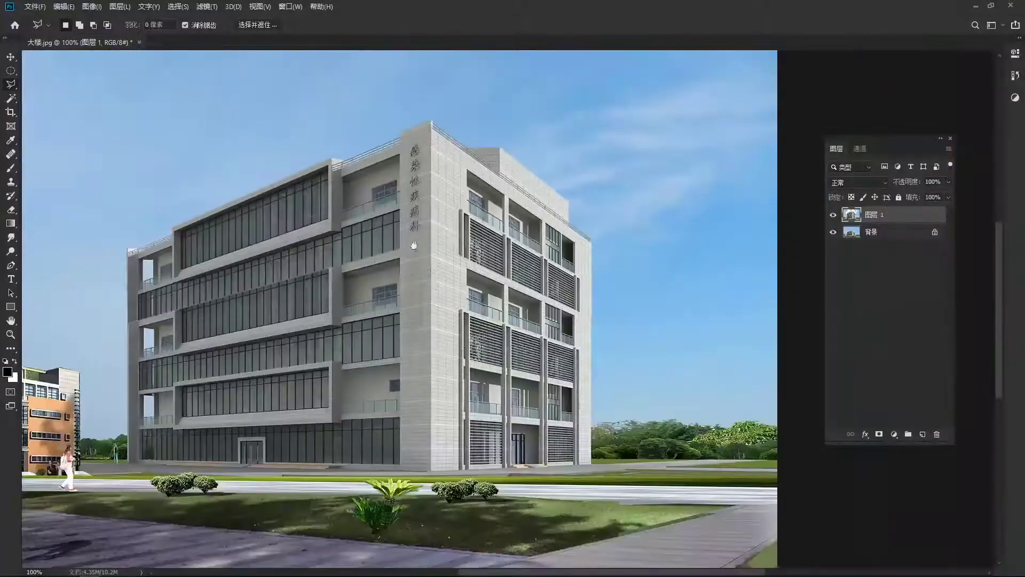
{"action": "mouse_move", "coordinate": [415, 245]}
{"action": "left_mouse_down"}
{"action": "mouse_move", "coordinate": [471, 288]}
{"action": "mouse_move", "coordinate": [457, 287]}
{"action": "left_mouse_up"}
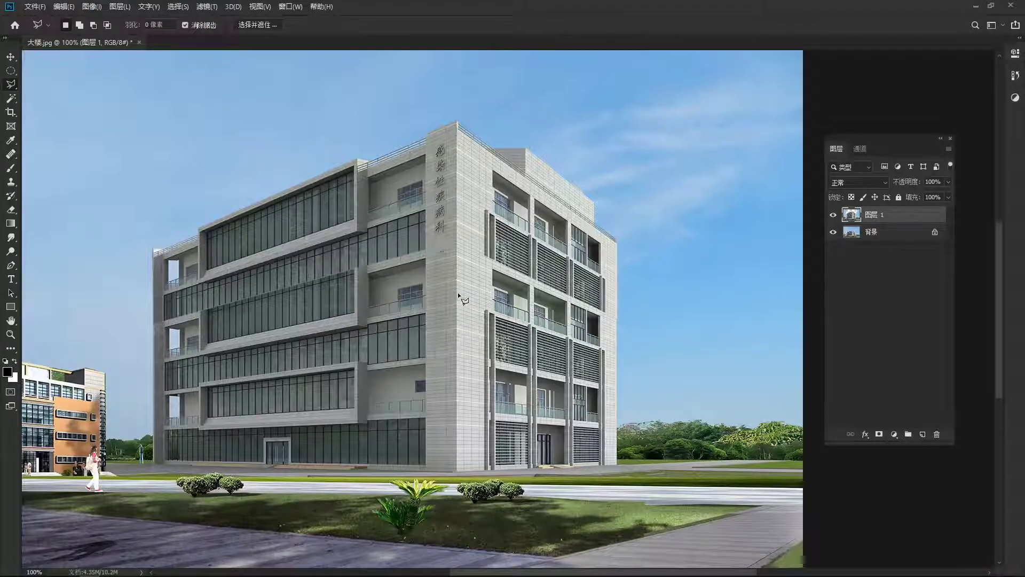
{"action": "scroll", "coordinate": [441, 252], "scroll_direction": "up", "scroll_amount": 10}
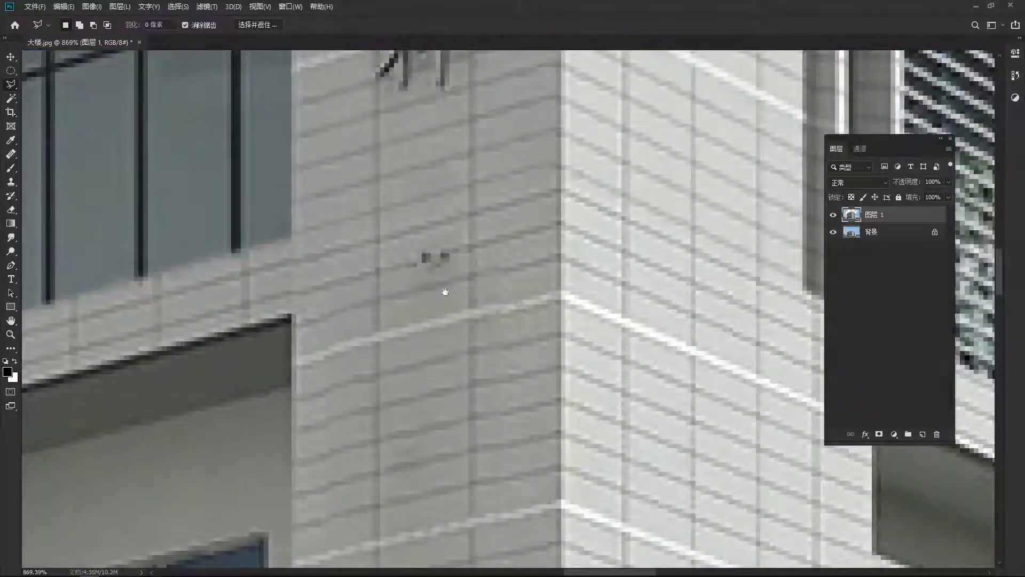
Select the Clone Stamp tool, check its flyout variants, and return to the whole-building view.
{"action": "key", "text": "s"}
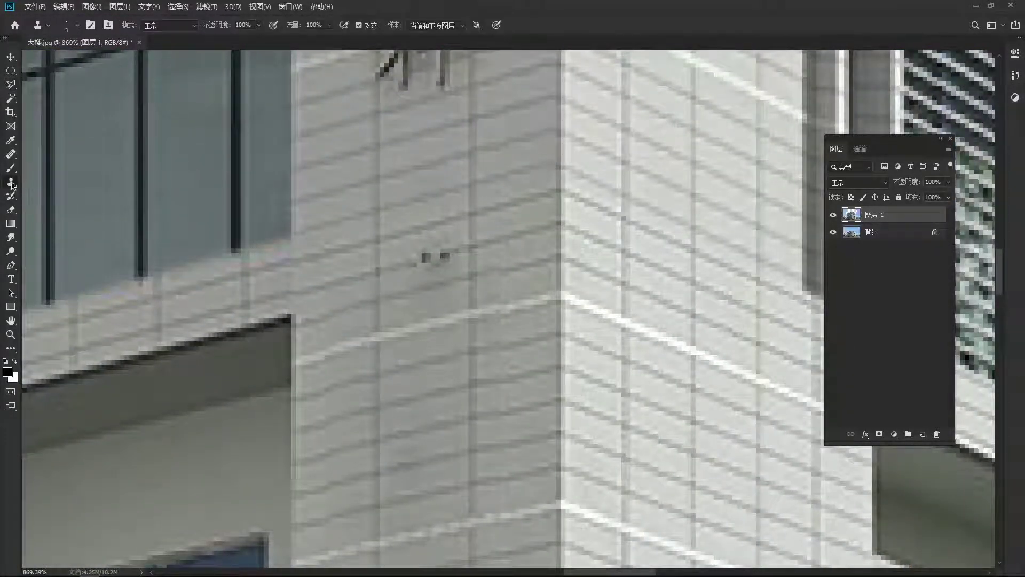
{"action": "right_click", "coordinate": [12, 184]}
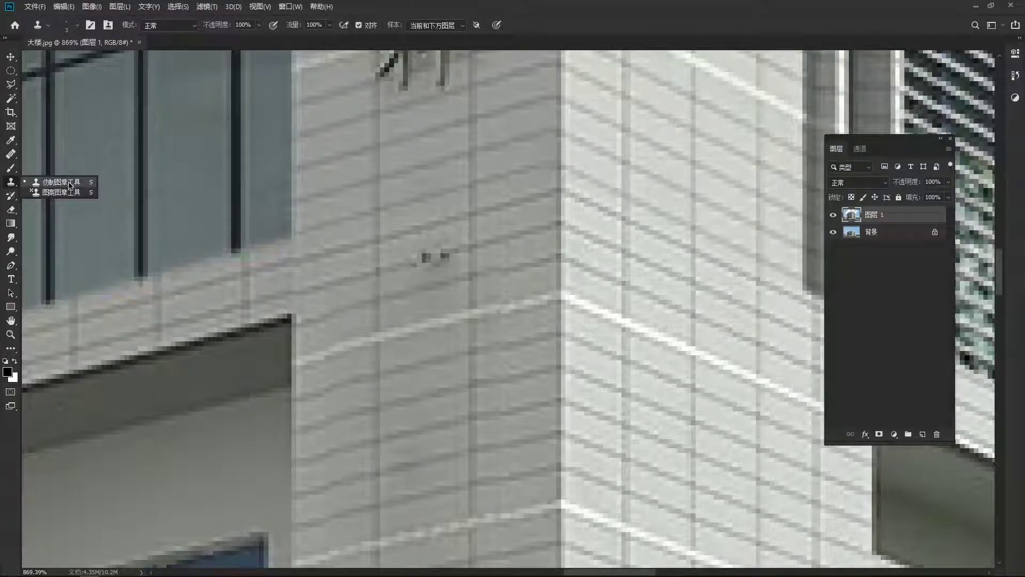
{"action": "left_click", "coordinate": [523, 26]}
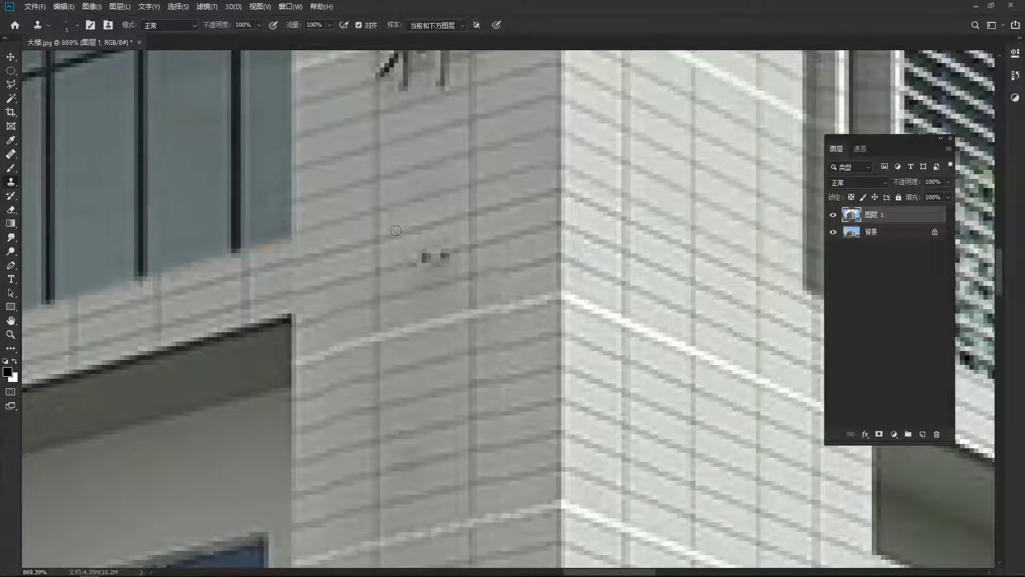
{"action": "left_click", "coordinate": [422, 259], "text": "alt"}
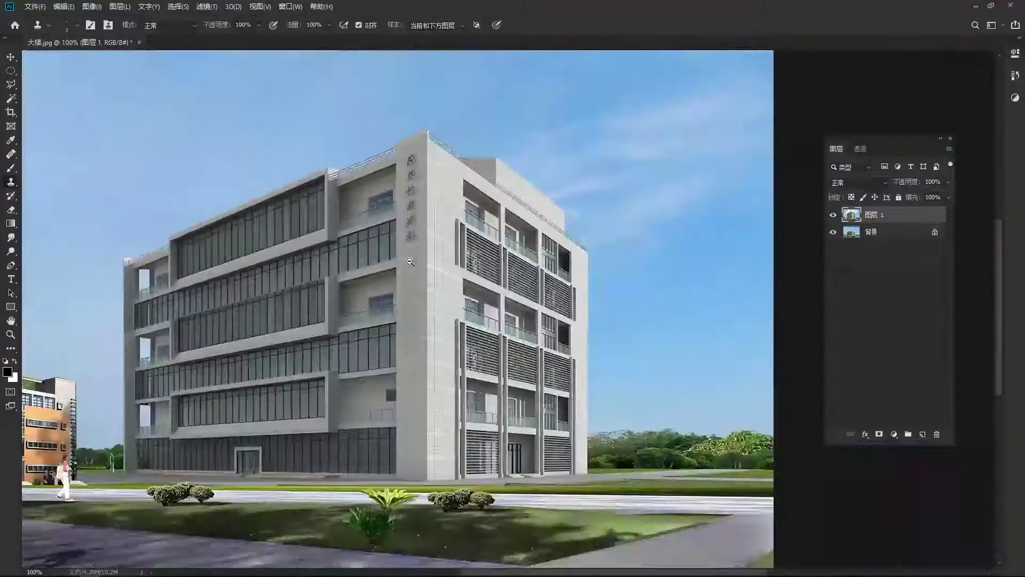
{"action": "mouse_move", "coordinate": [410, 262]}
{"action": "left_mouse_down"}
{"action": "mouse_move", "coordinate": [508, 314]}
{"action": "mouse_move", "coordinate": [498, 316]}
{"action": "left_mouse_up"}
Review Vanishing Point steps 3 and 4 in the WPS notes, highlighting 且保持透视 in step 3.
{"action": "key", "text": "alt+Tab"}
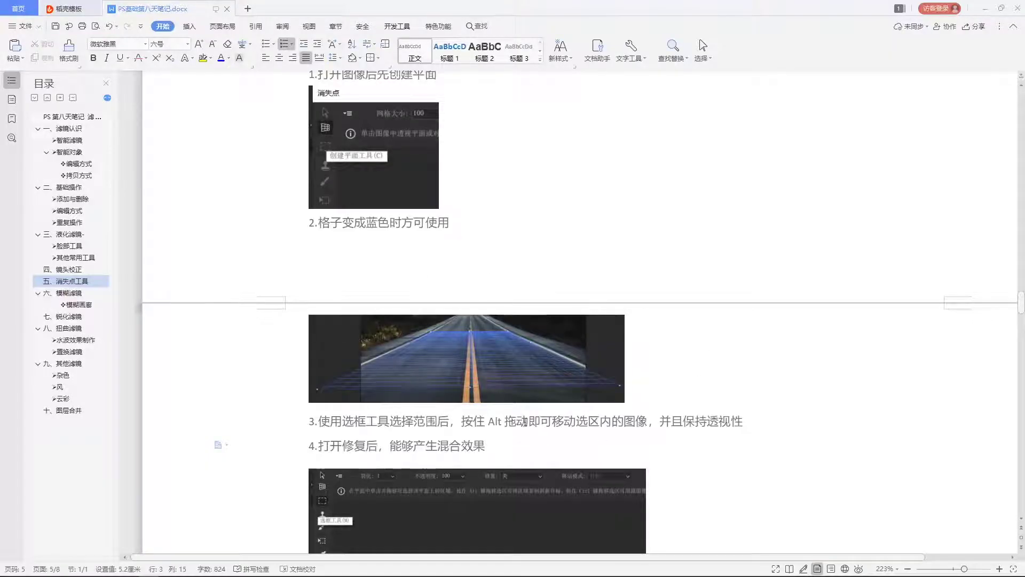
{"action": "scroll", "coordinate": [529, 422], "scroll_direction": "down", "scroll_amount": 1}
{"action": "left_click_drag", "start_coordinate": [331, 371], "coordinate": [614, 371]}
{"action": "left_click", "coordinate": [588, 374]}
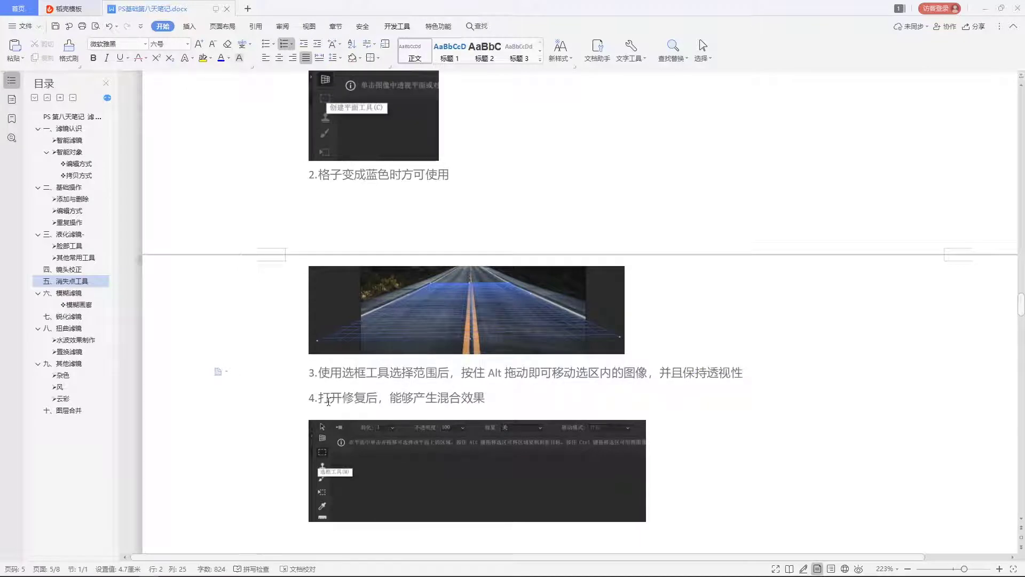
{"action": "mouse_move", "coordinate": [672, 372]}
{"action": "left_mouse_down"}
{"action": "mouse_move", "coordinate": [752, 372]}
{"action": "mouse_move", "coordinate": [729, 373]}
{"action": "left_mouse_up"}
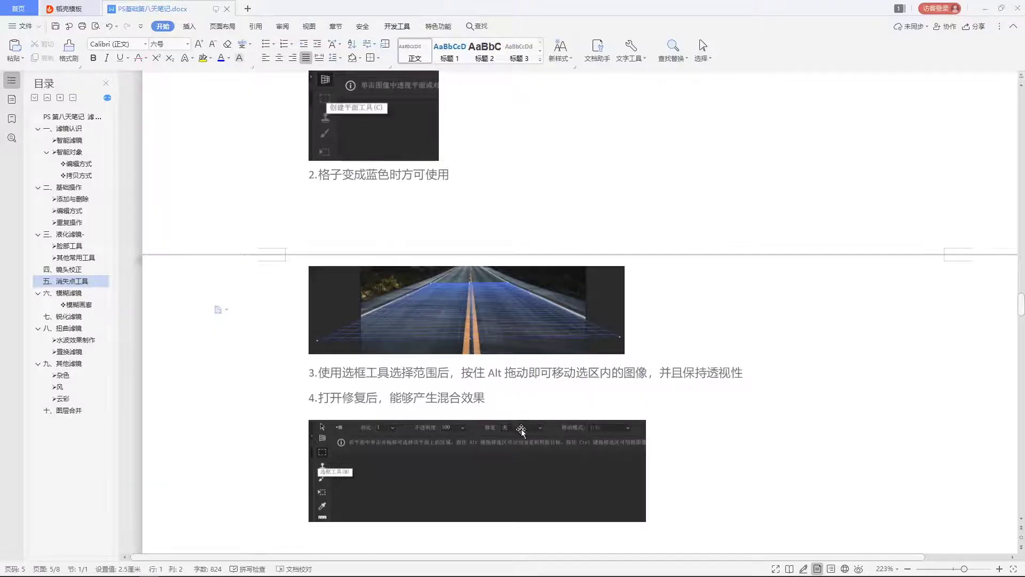
{"action": "left_click", "coordinate": [536, 402]}
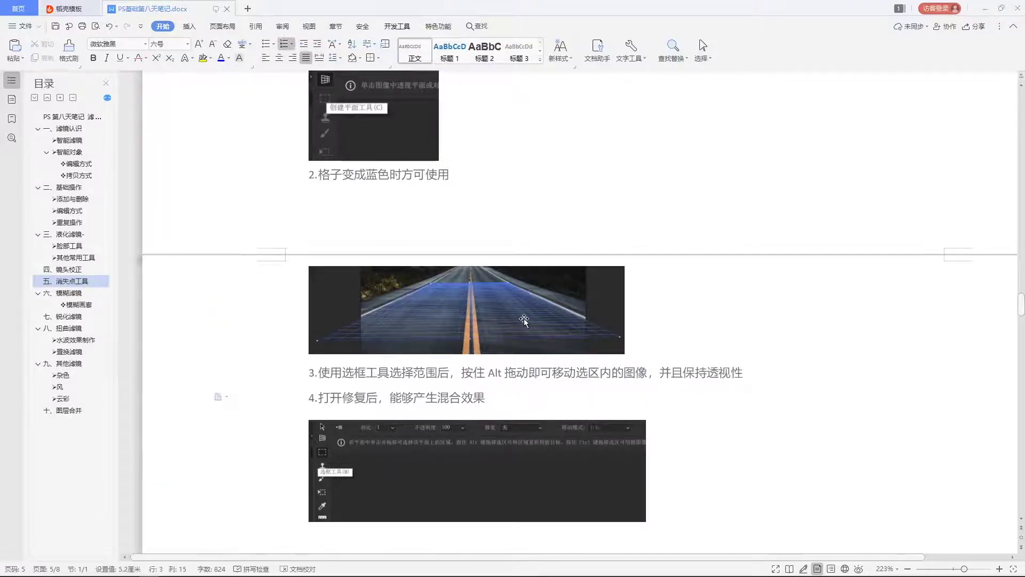